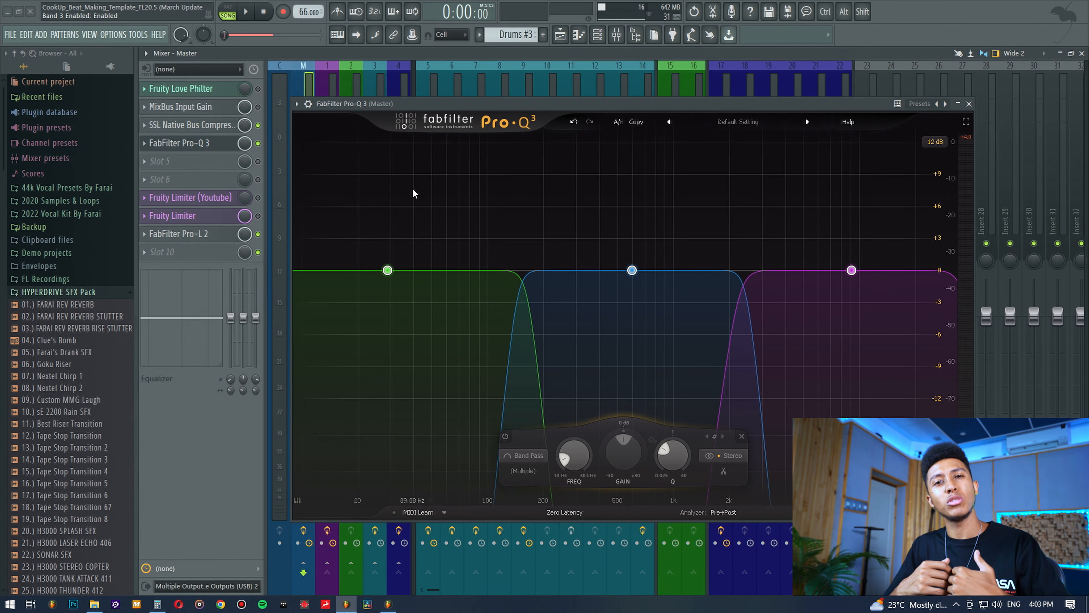
Bypass all three band-pass bands in the master track's FabFilter Pro-Q 3
{"action": "mouse_move", "coordinate": [367, 277]}
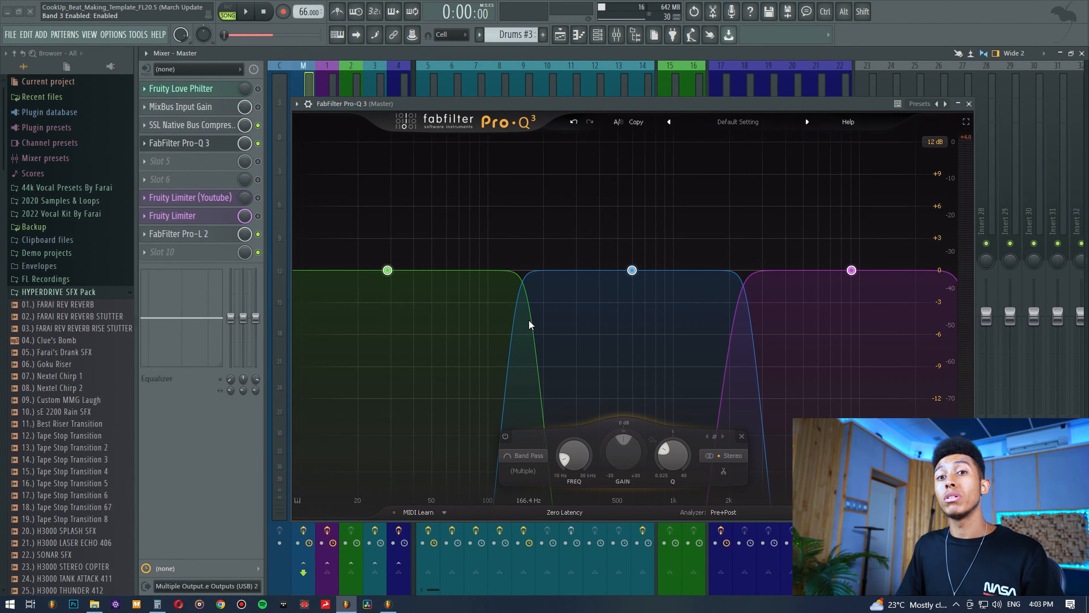
{"action": "mouse_move", "coordinate": [351, 209]}
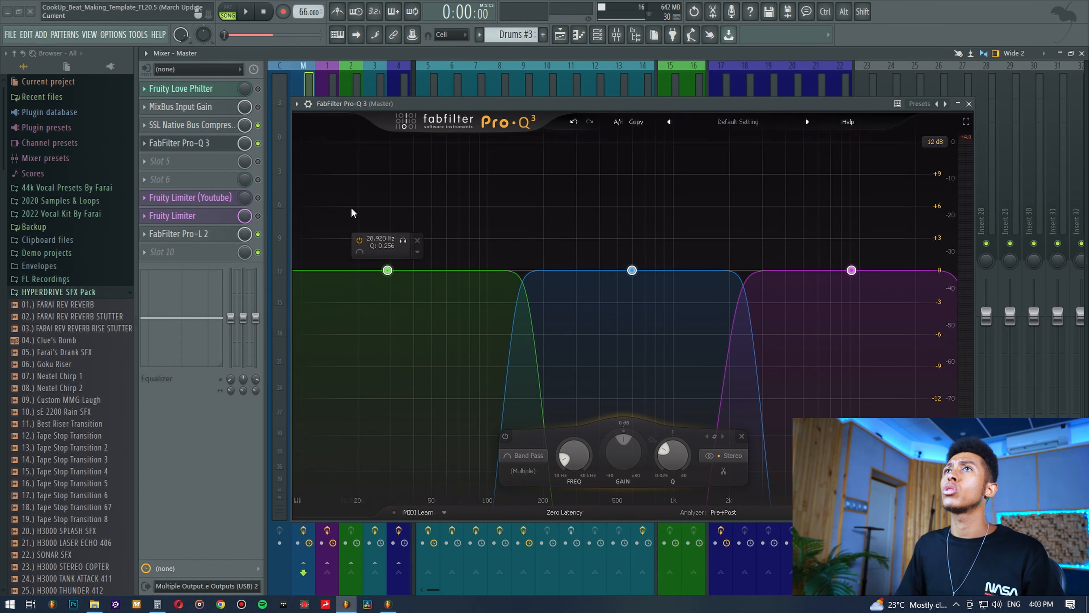
{"action": "left_click", "coordinate": [359, 240]}
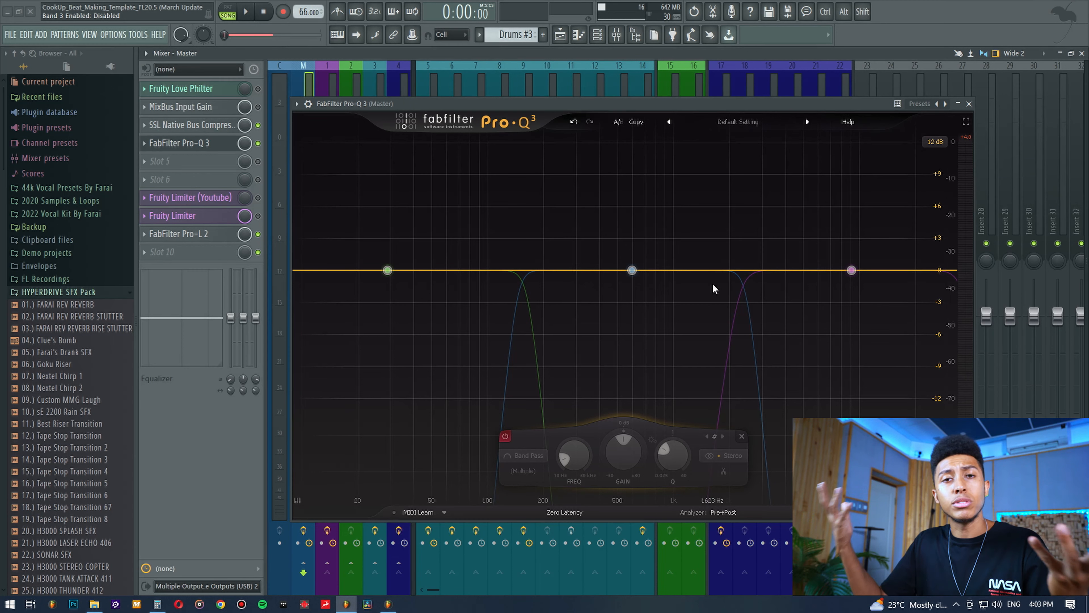
Reposition the Pro-Q 3 window, play the song to examine its frequency spectrum, and close the equalizer
{"action": "left_click_drag", "start_coordinate": [791, 99], "coordinate": [807, 110]}
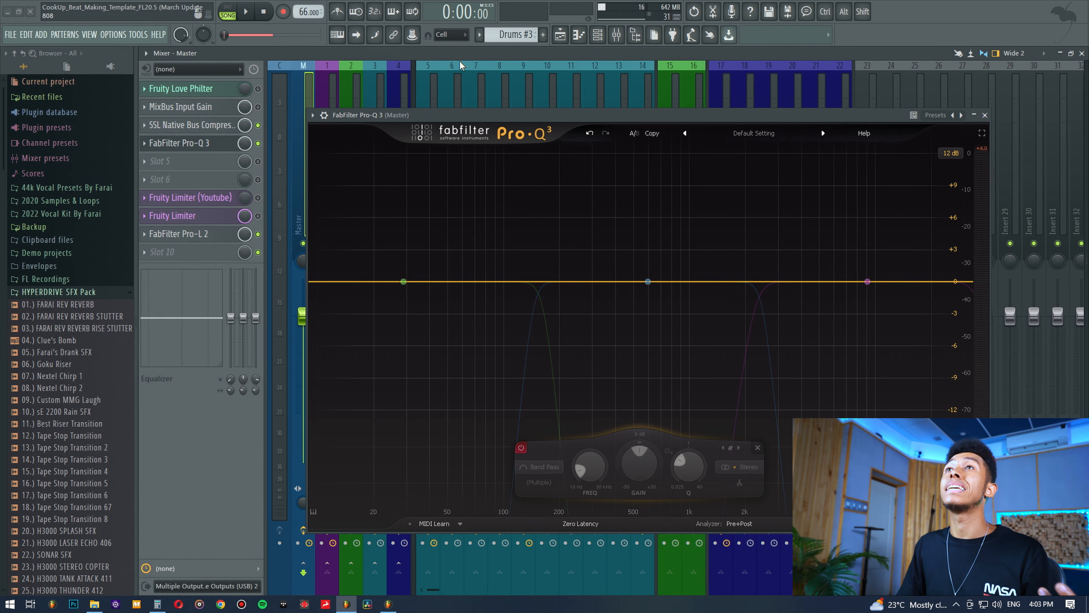
{"action": "left_click_drag", "start_coordinate": [554, 119], "coordinate": [555, 155]}
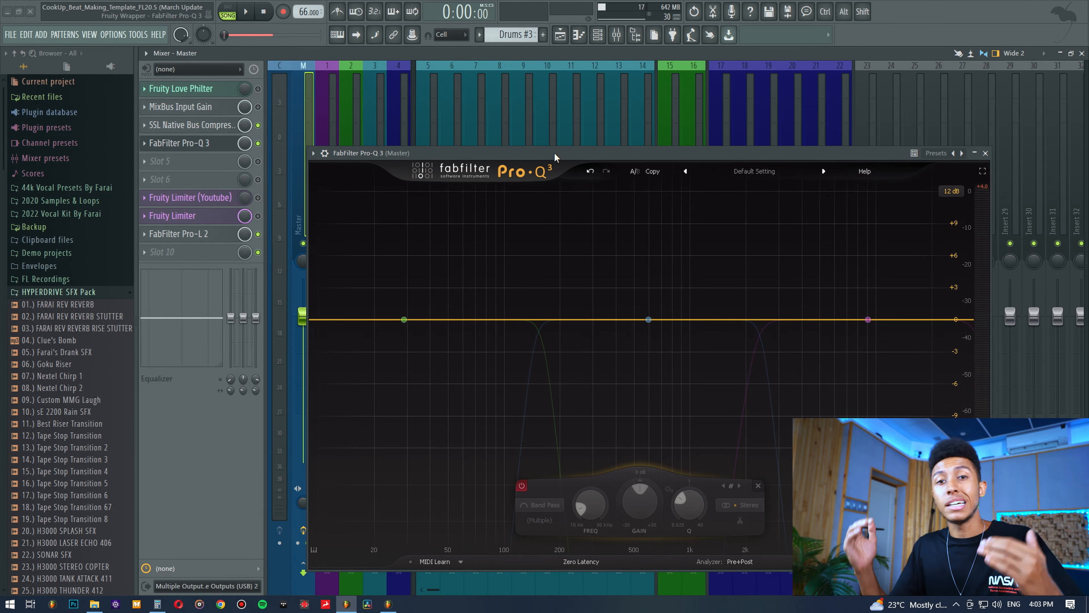
{"action": "left_click_drag", "start_coordinate": [554, 152], "coordinate": [562, 106]}
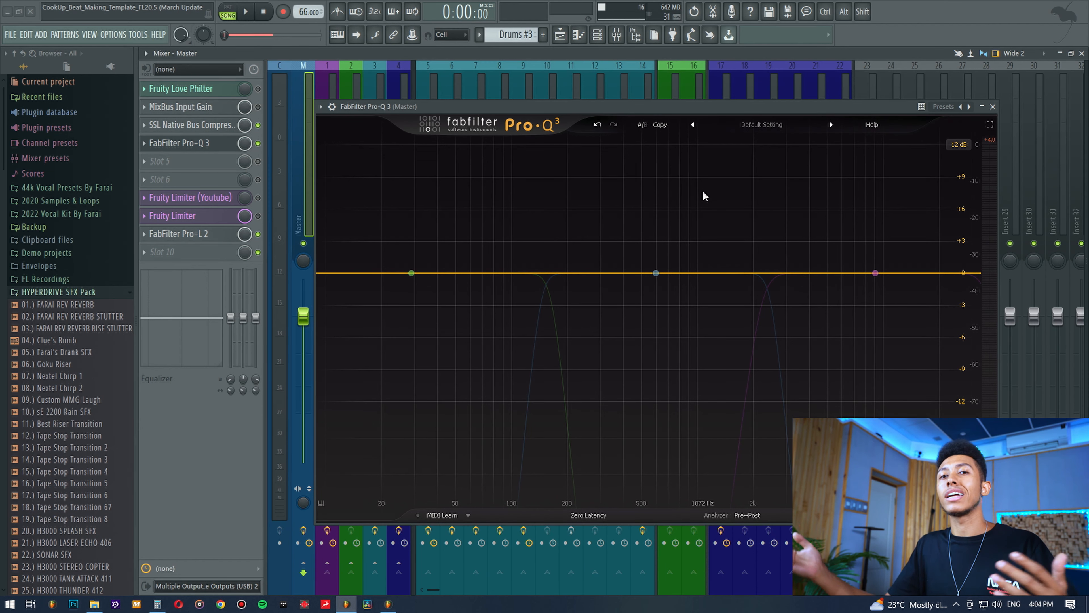
{"action": "key", "text": "space"}
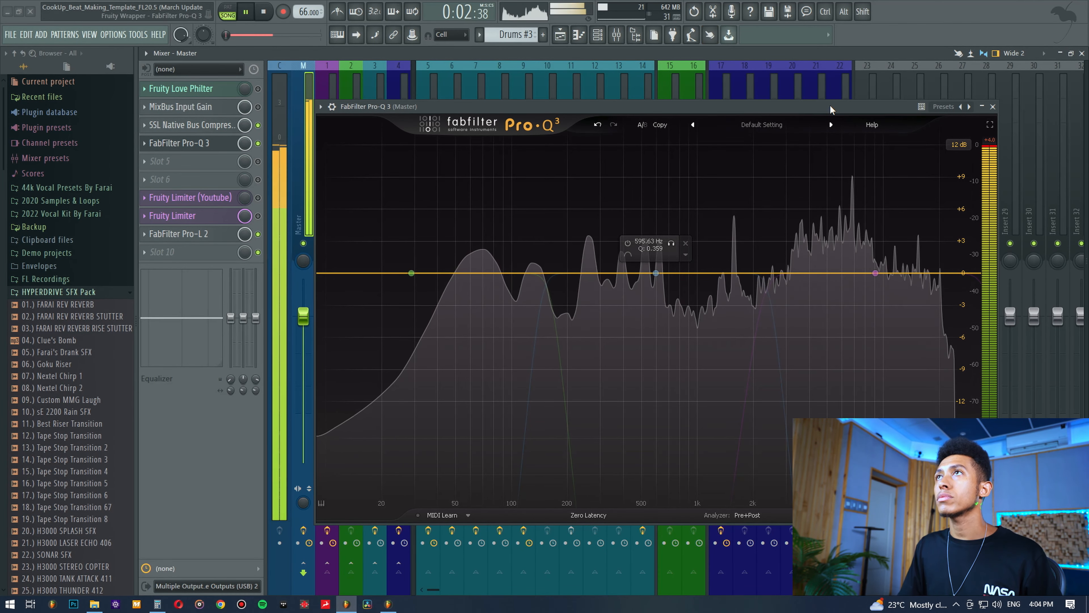
{"action": "left_click", "coordinate": [993, 107]}
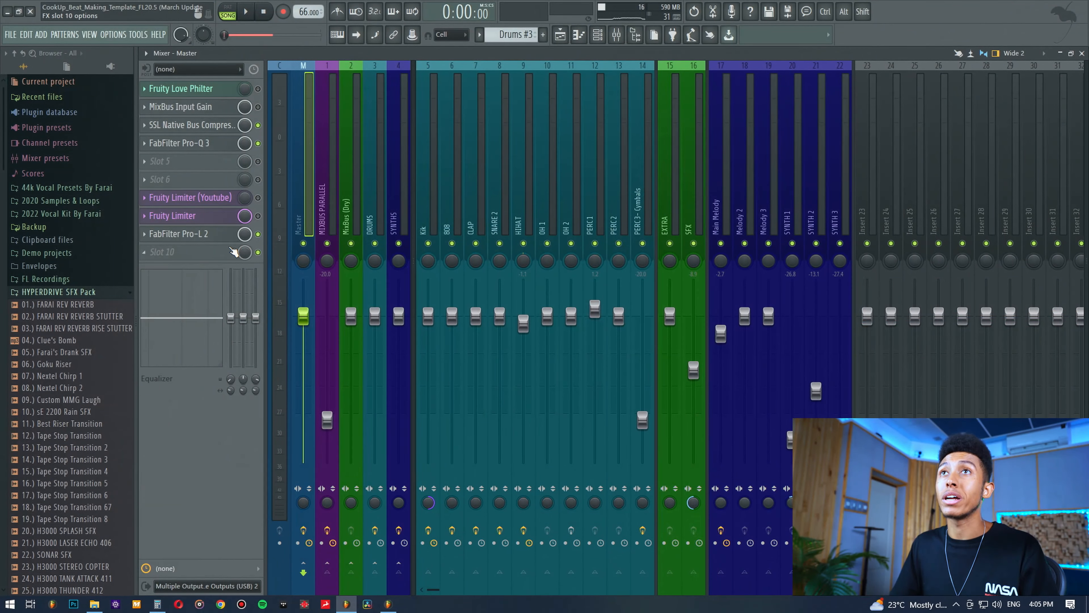
Load the SPAN analyzer into slot 10 of the master track, then enlarge and reposition its window
{"action": "left_click", "coordinate": [219, 251]}
{"action": "mouse_move", "coordinate": [326, 413]}
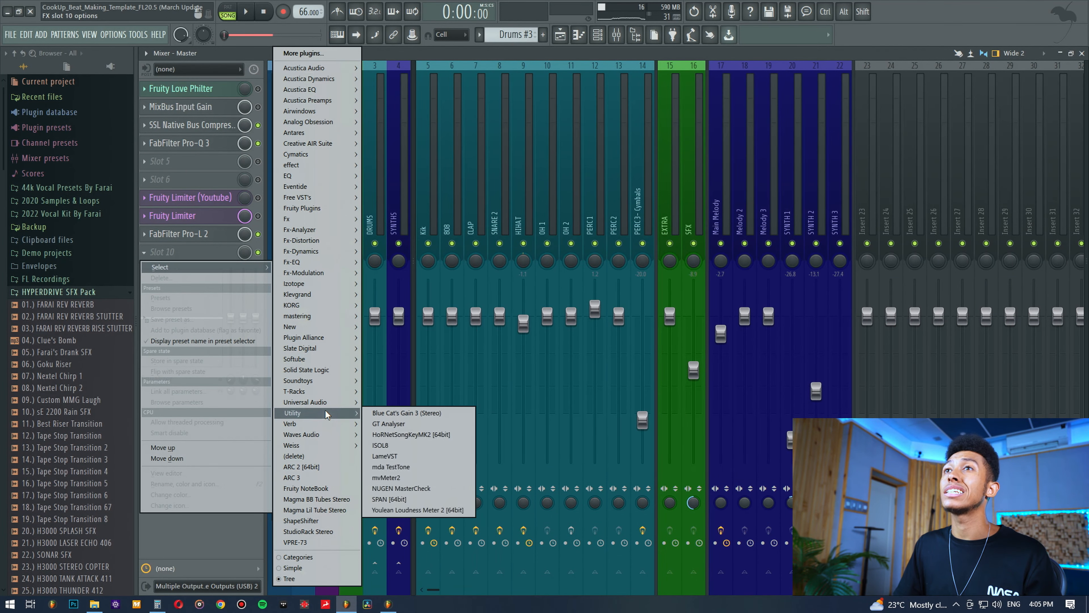
{"action": "left_click", "coordinate": [421, 499]}
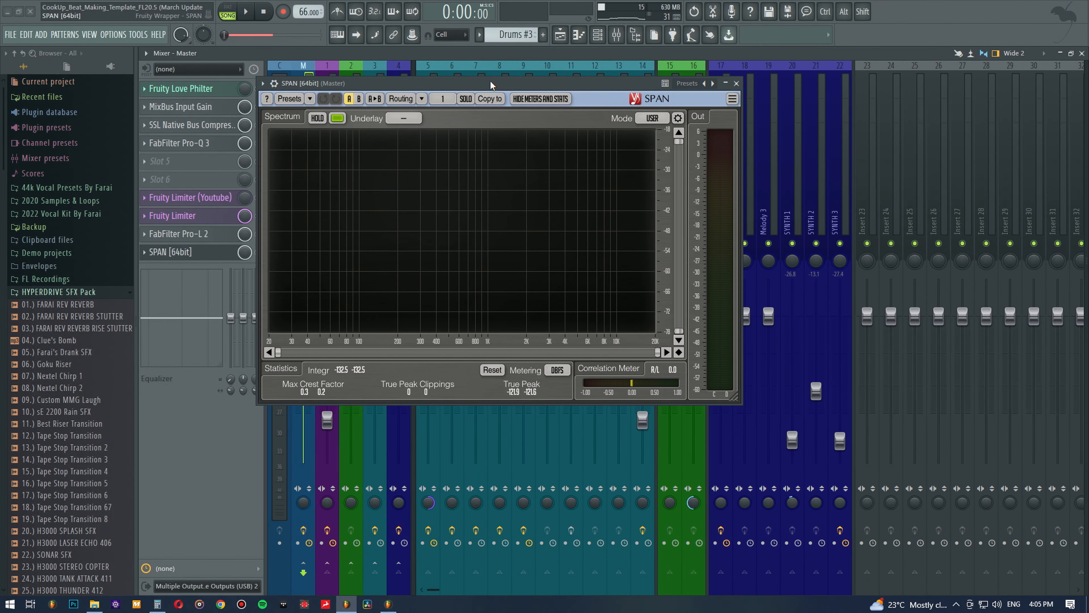
{"action": "left_click_drag", "start_coordinate": [739, 399], "coordinate": [802, 435]}
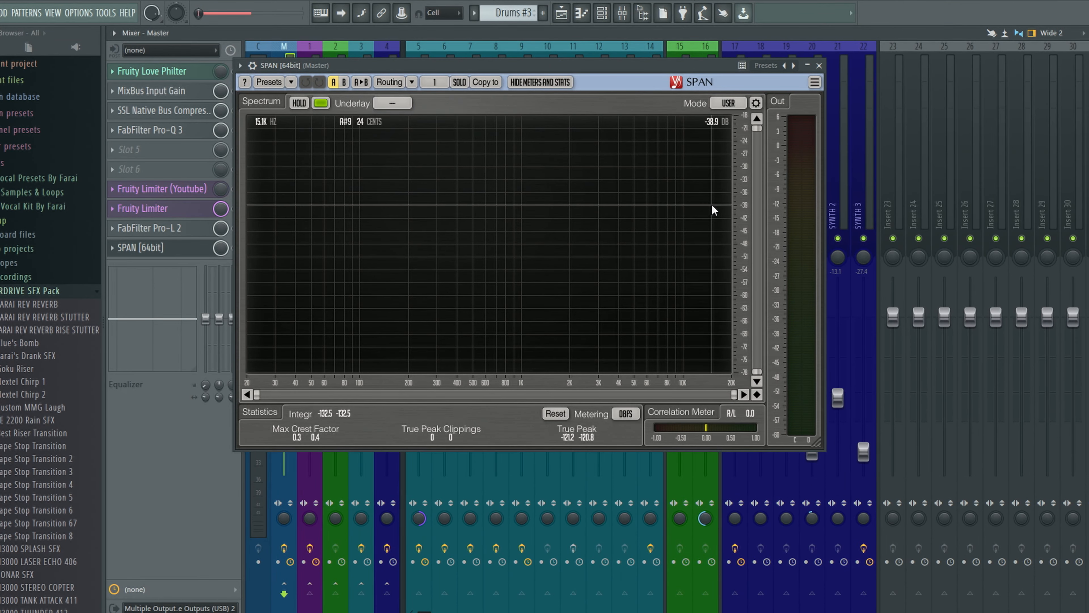
{"action": "left_click_drag", "start_coordinate": [665, 66], "coordinate": [686, 119]}
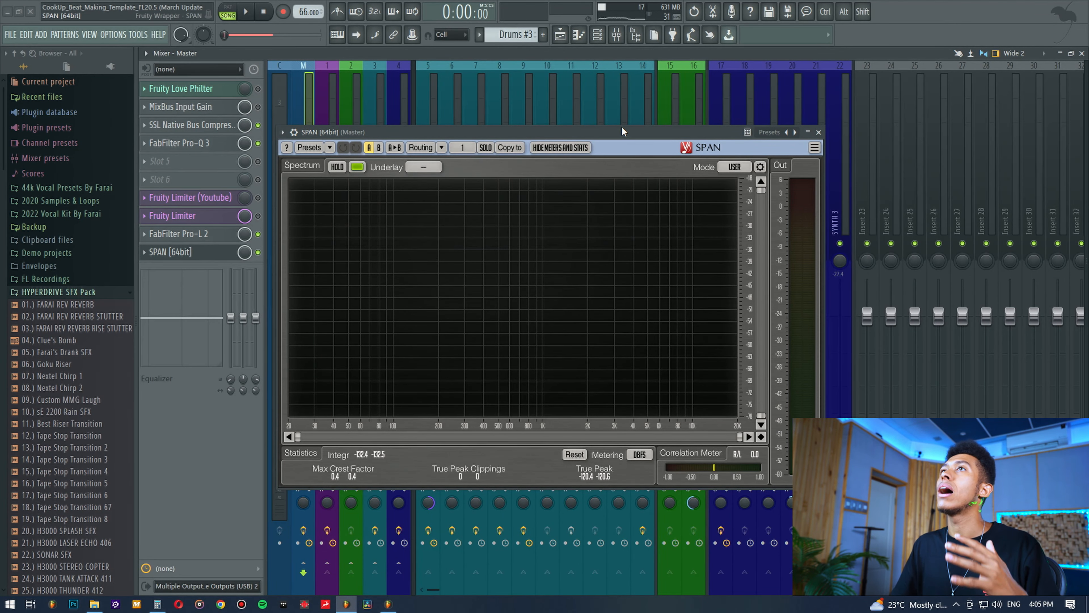
{"action": "left_click_drag", "start_coordinate": [622, 128], "coordinate": [629, 142]}
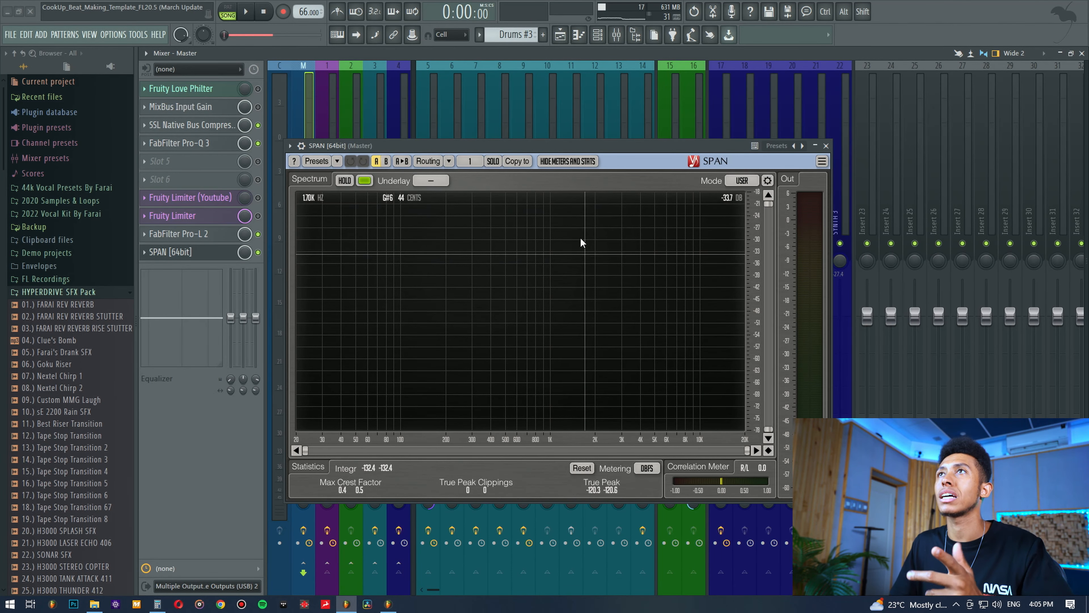
{"action": "left_click_drag", "start_coordinate": [564, 146], "coordinate": [562, 140]}
Play the song to examine the master's spectrum and levels in SPAN, then stop playback and close the analyzer
{"action": "key", "text": "space"}
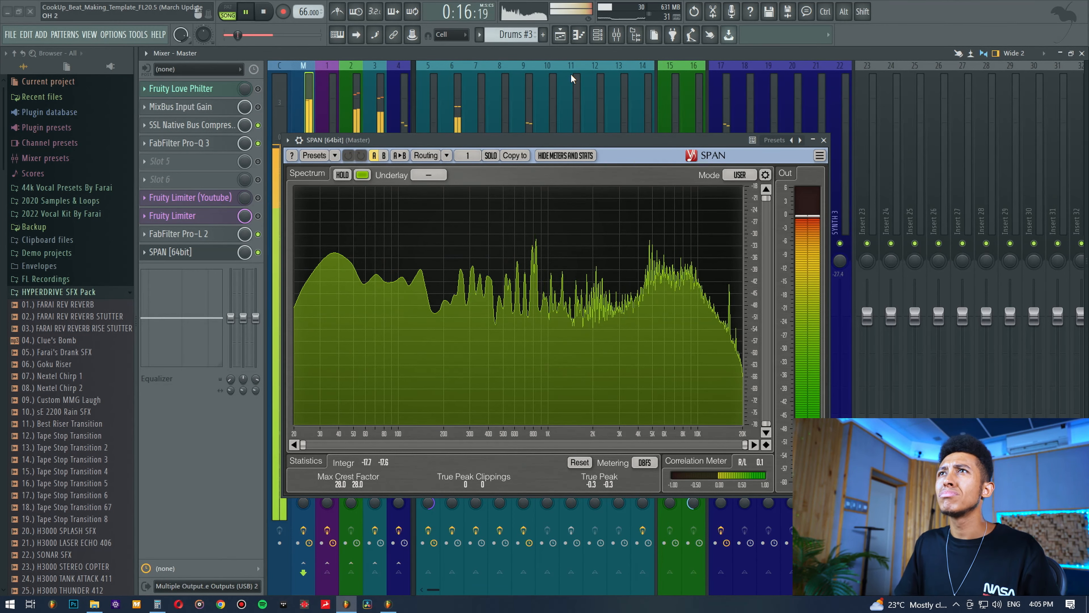
{"action": "key", "text": "space"}
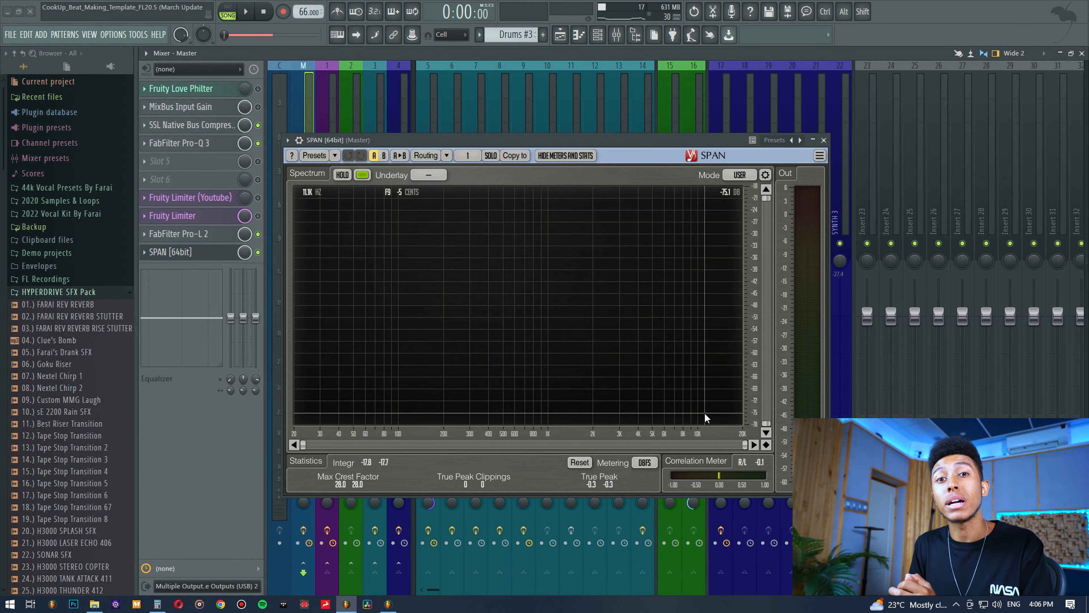
{"action": "left_click", "coordinate": [170, 252]}
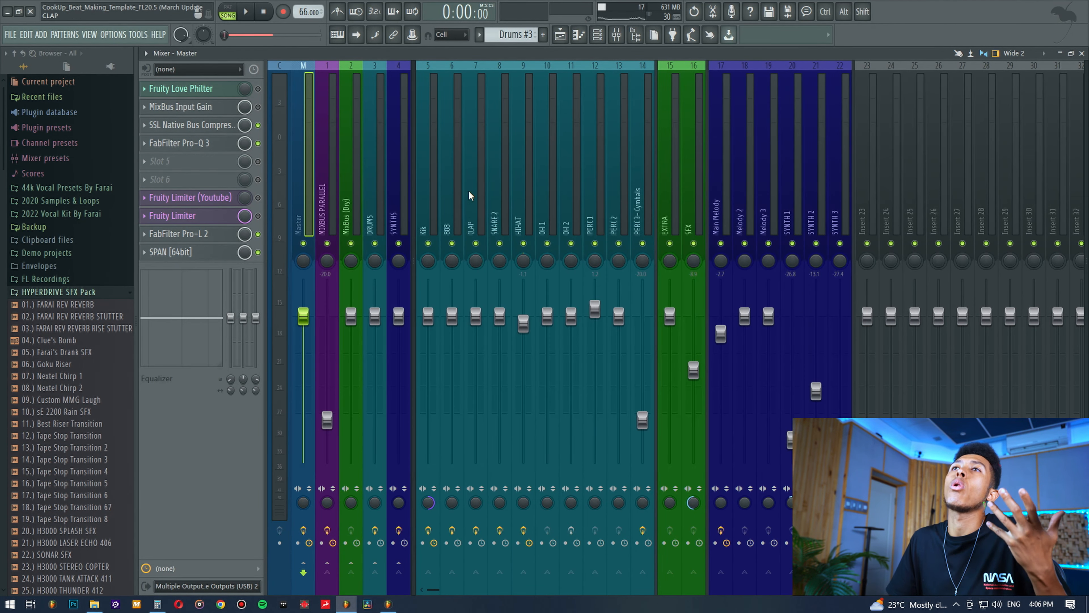
{"action": "left_click", "coordinate": [516, 199]}
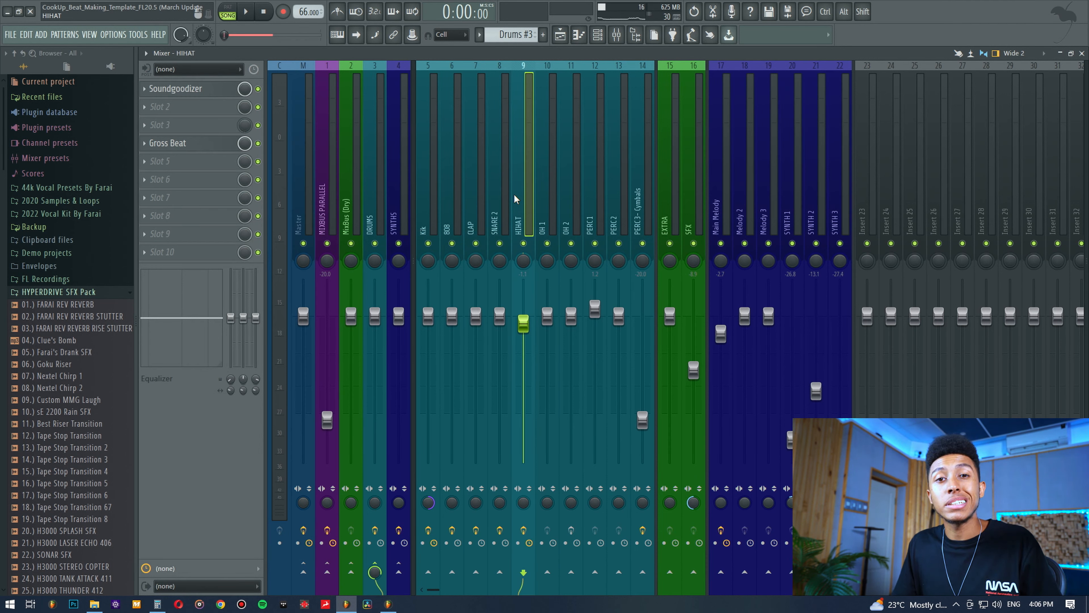
{"action": "key", "text": "ctrl+z"}
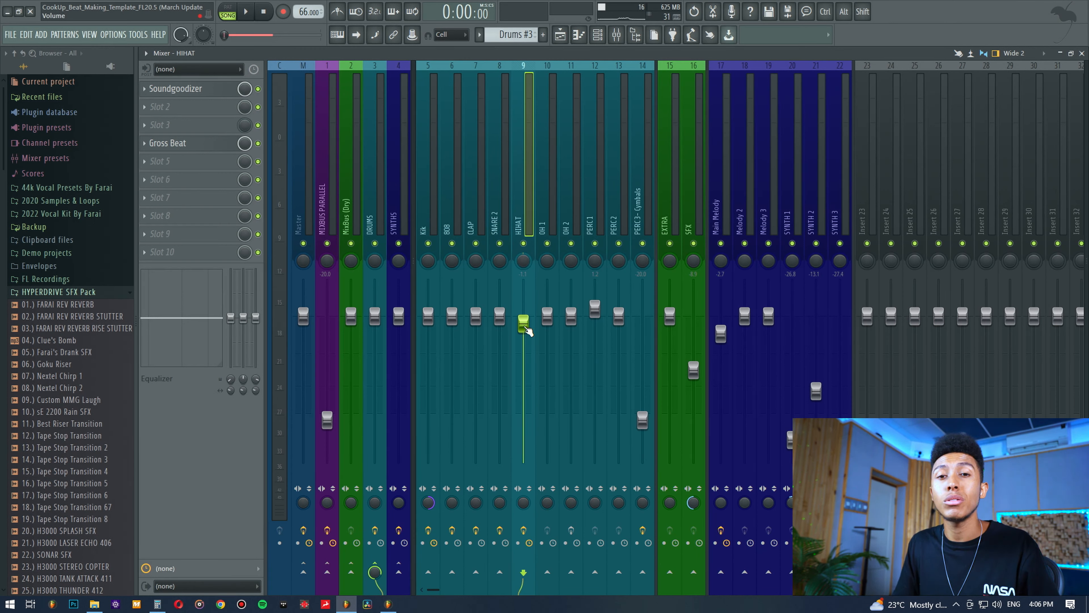
Open FabFilter Pro-Q 3 on the master track and toggle its high band-pass band at 9051.3 Hz on and off
{"action": "left_click", "coordinate": [306, 178]}
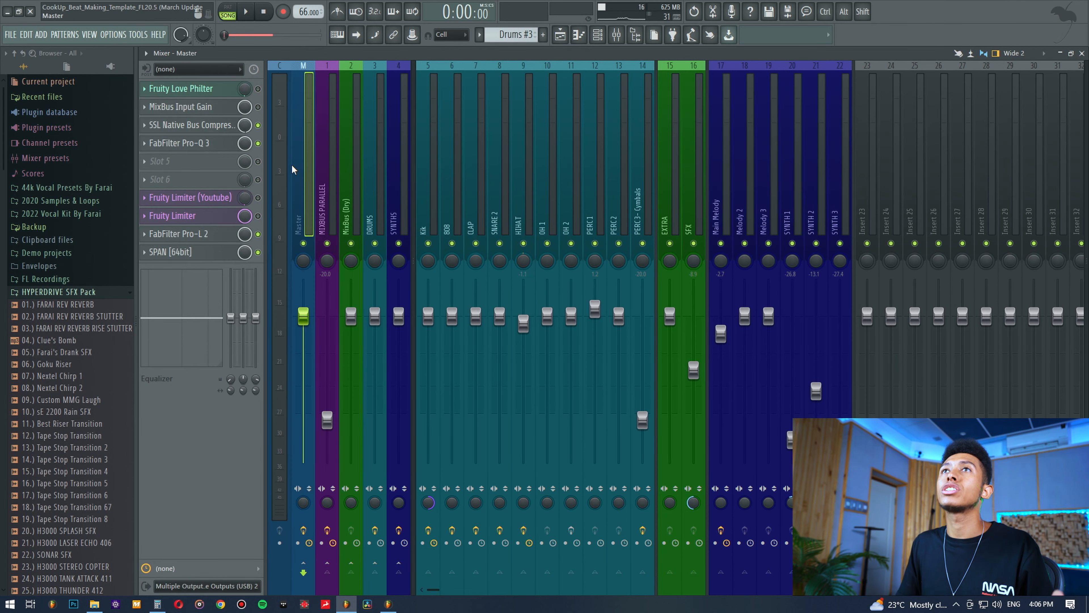
{"action": "left_click", "coordinate": [196, 144]}
{"action": "left_click_drag", "start_coordinate": [573, 108], "coordinate": [528, 105]}
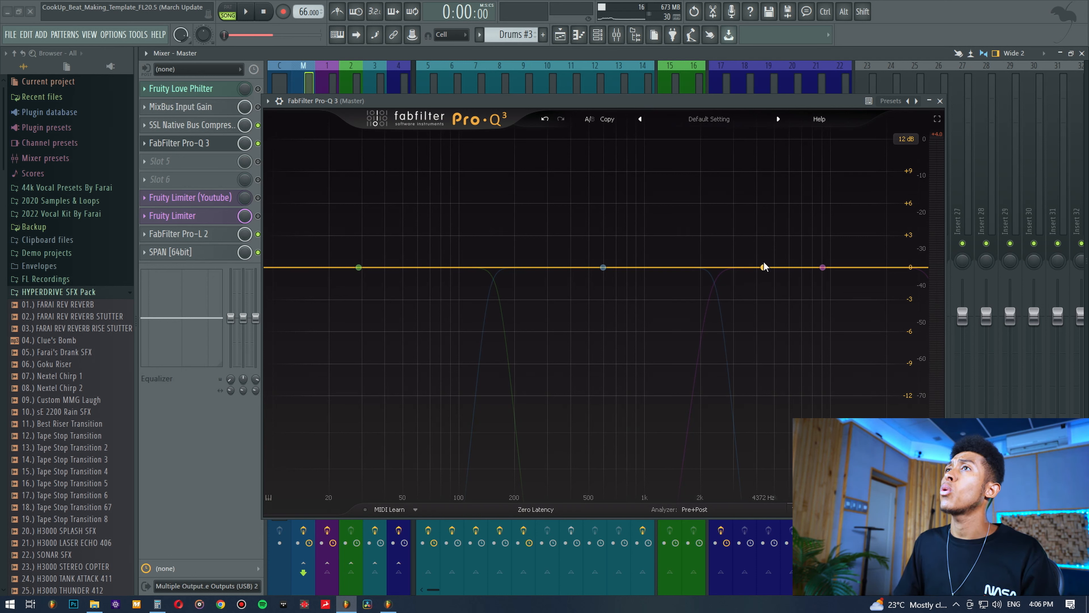
{"action": "mouse_move", "coordinate": [823, 267]}
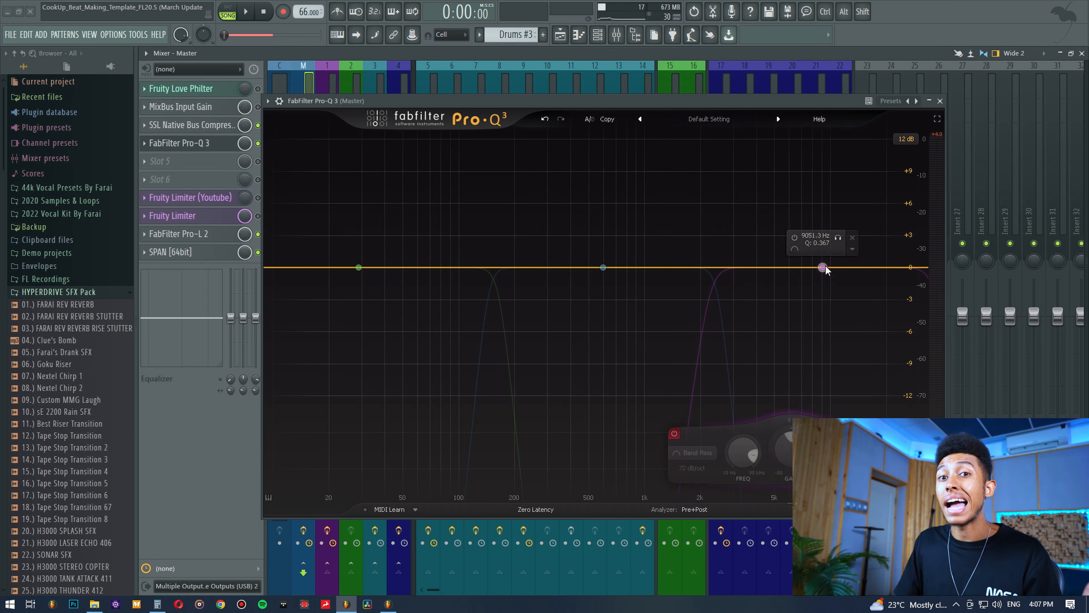
{"action": "left_click", "coordinate": [795, 237]}
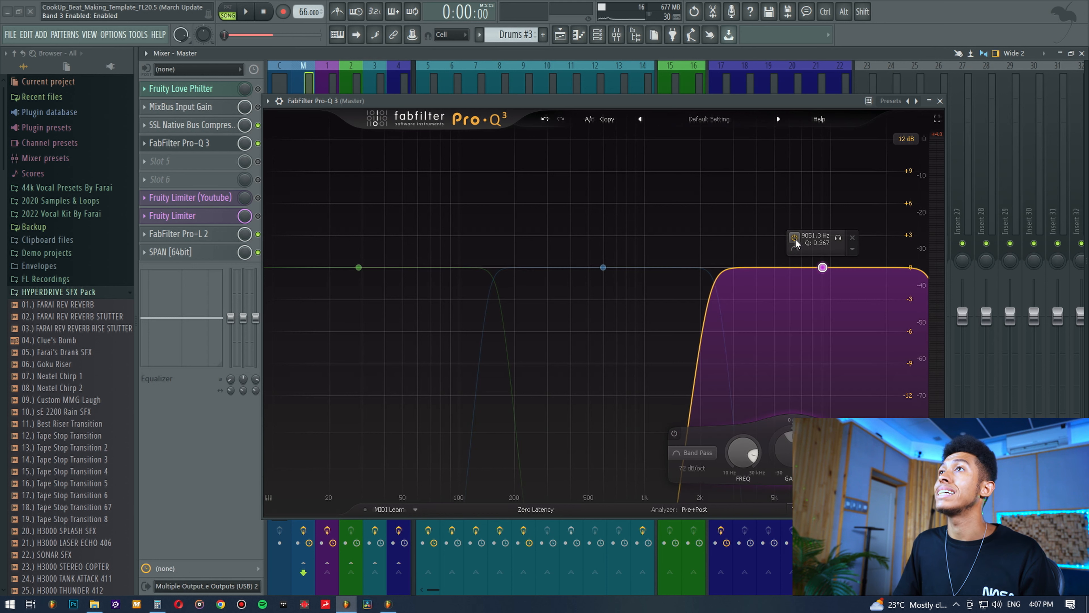
{"action": "left_click", "coordinate": [795, 238]}
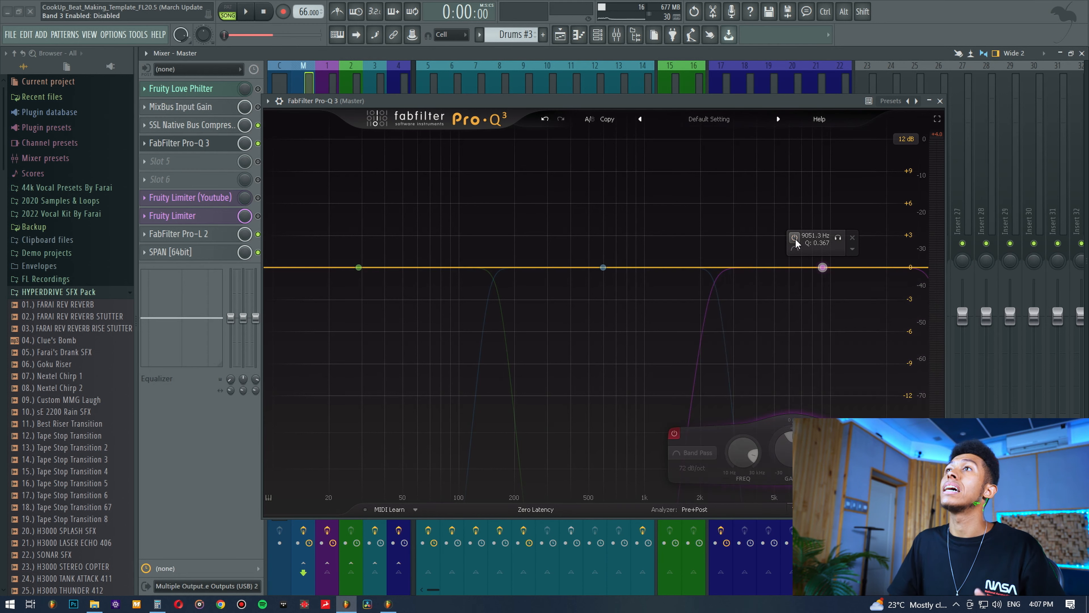
Enable only the low band-pass band at 28.920 Hz and briefly play the song through it
{"action": "mouse_move", "coordinate": [359, 267]}
{"action": "left_click", "coordinate": [331, 237]}
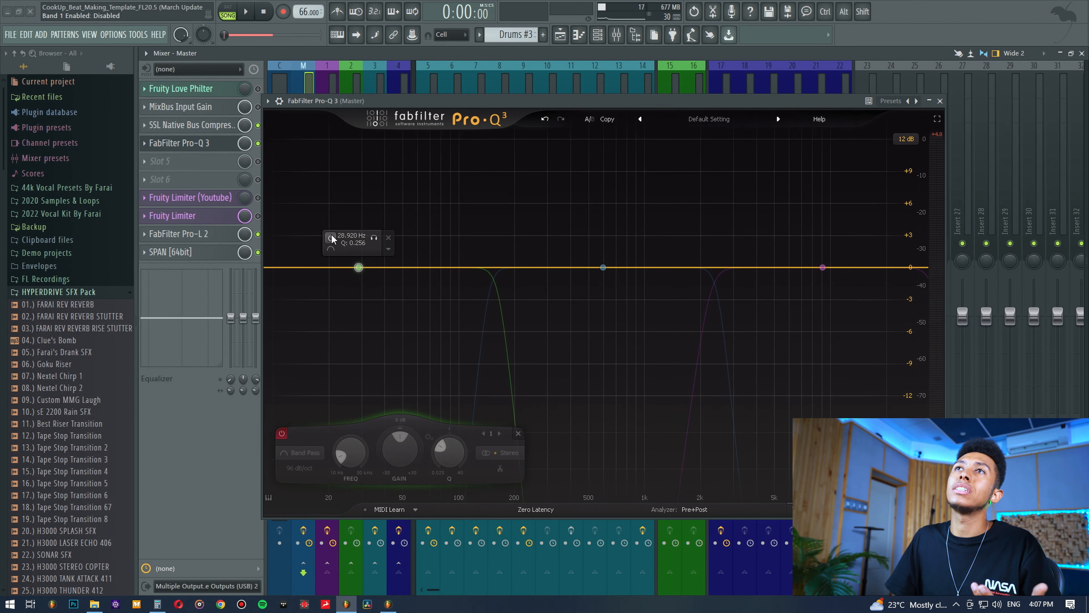
{"action": "left_click", "coordinate": [332, 238]}
{"action": "key", "text": "space"}
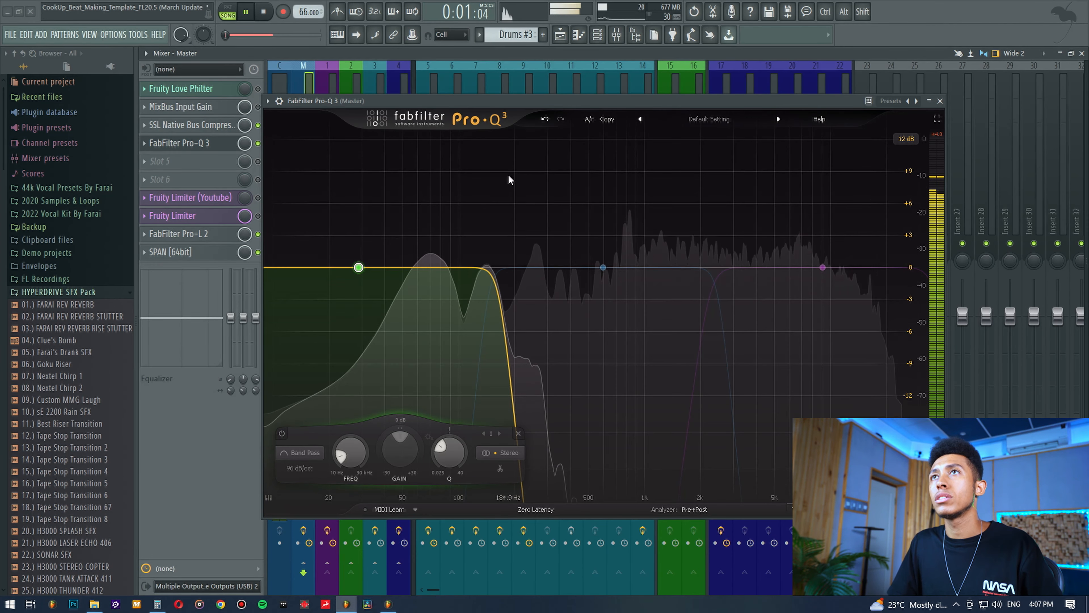
{"action": "key", "text": "space"}
Show the playlist and play the arrangement from bar 9 to audition the isolated low frequencies
{"action": "left_click", "coordinate": [560, 35]}
{"action": "left_click", "coordinate": [385, 91]}
{"action": "left_click", "coordinate": [521, 90]}
{"action": "key", "text": "space"}
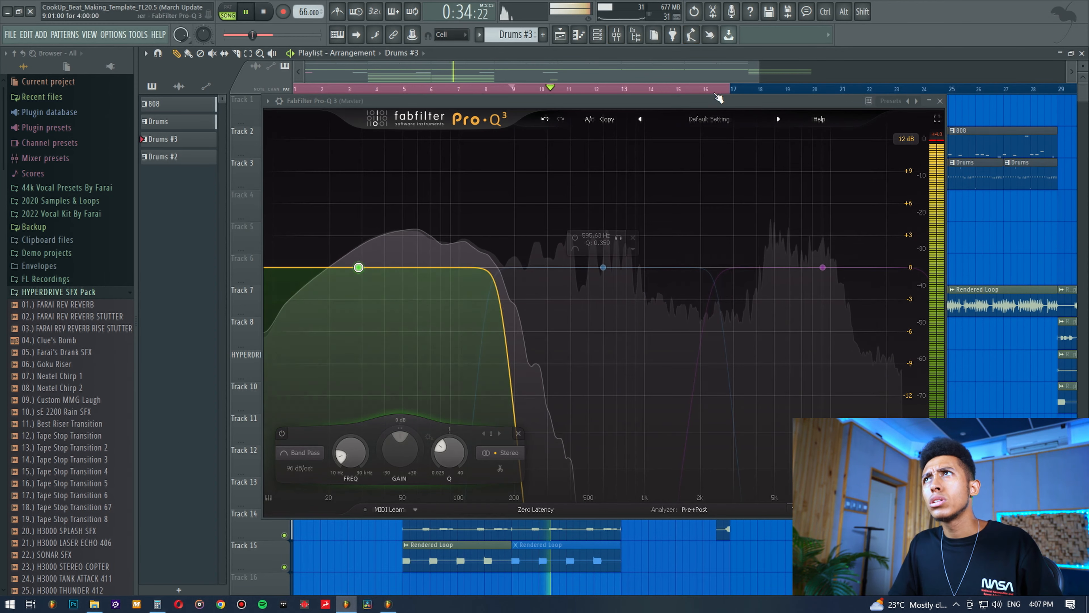
{"action": "key", "text": "space"}
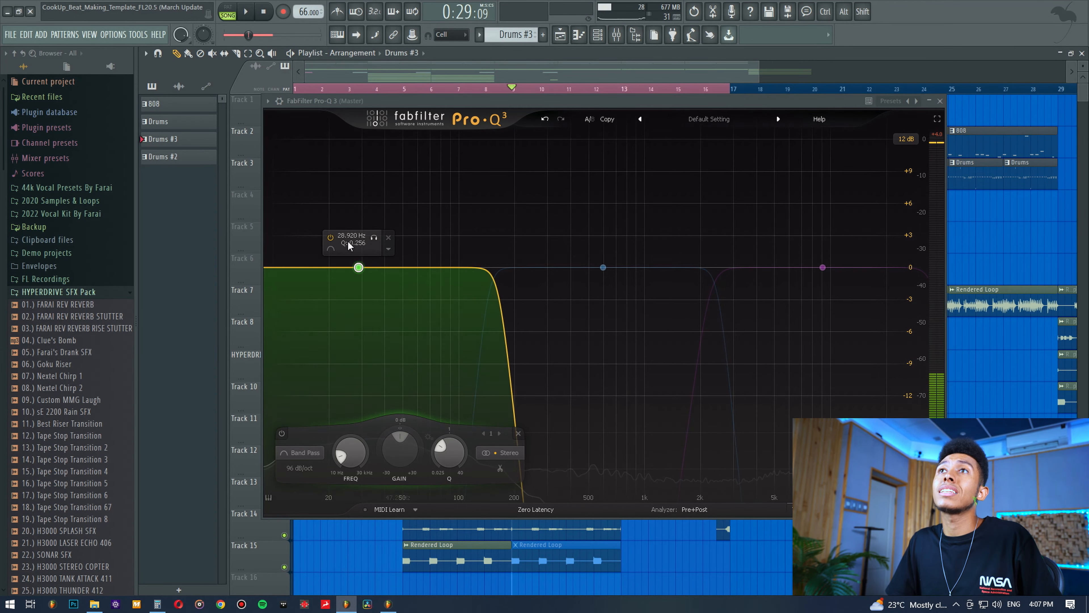
Switch from the low band to the mid band-pass band at 595.63 Hz and audition the song through it
{"action": "left_click", "coordinate": [330, 236]}
{"action": "left_click", "coordinate": [604, 268]}
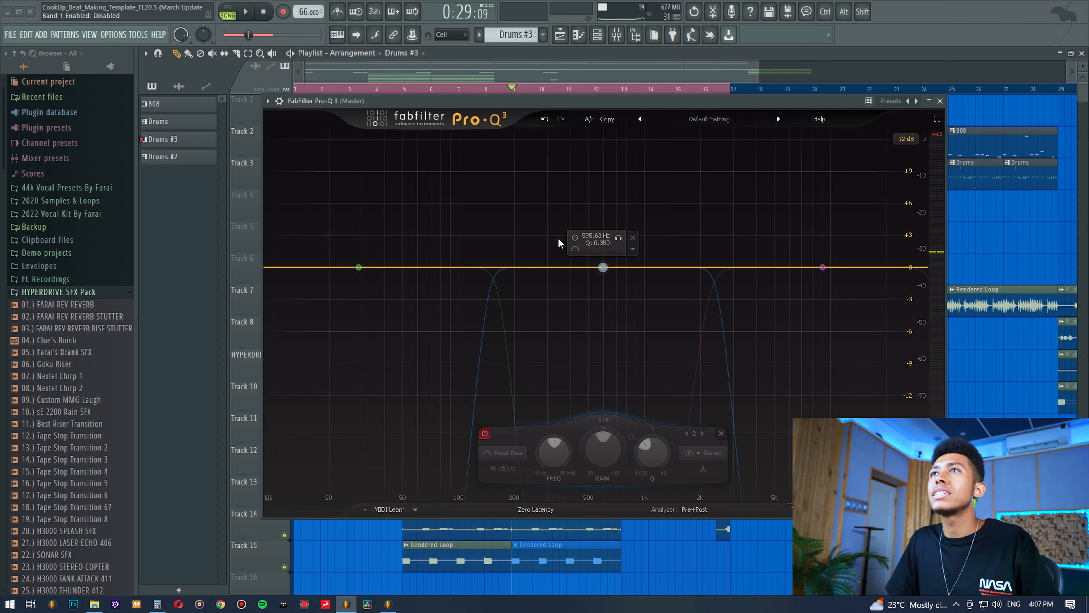
{"action": "left_click", "coordinate": [574, 237]}
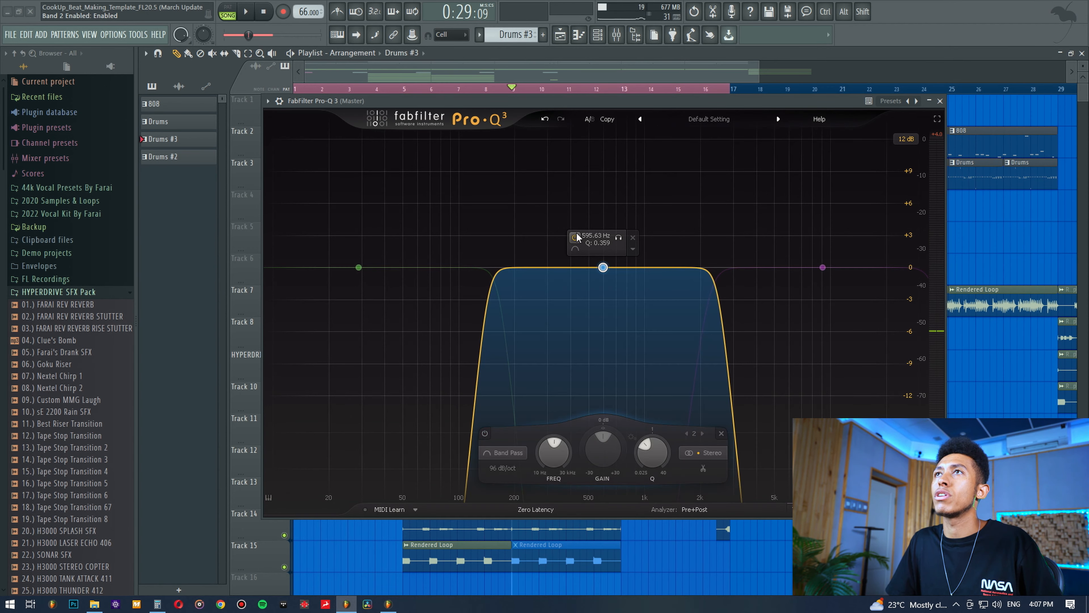
{"action": "key", "text": "space"}
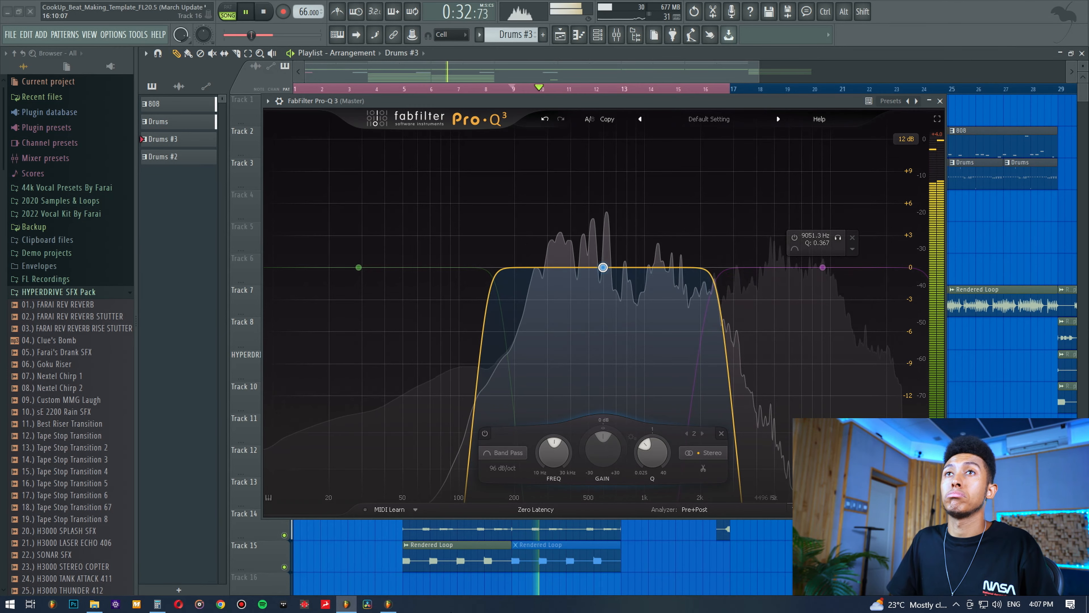
{"action": "key", "text": "space"}
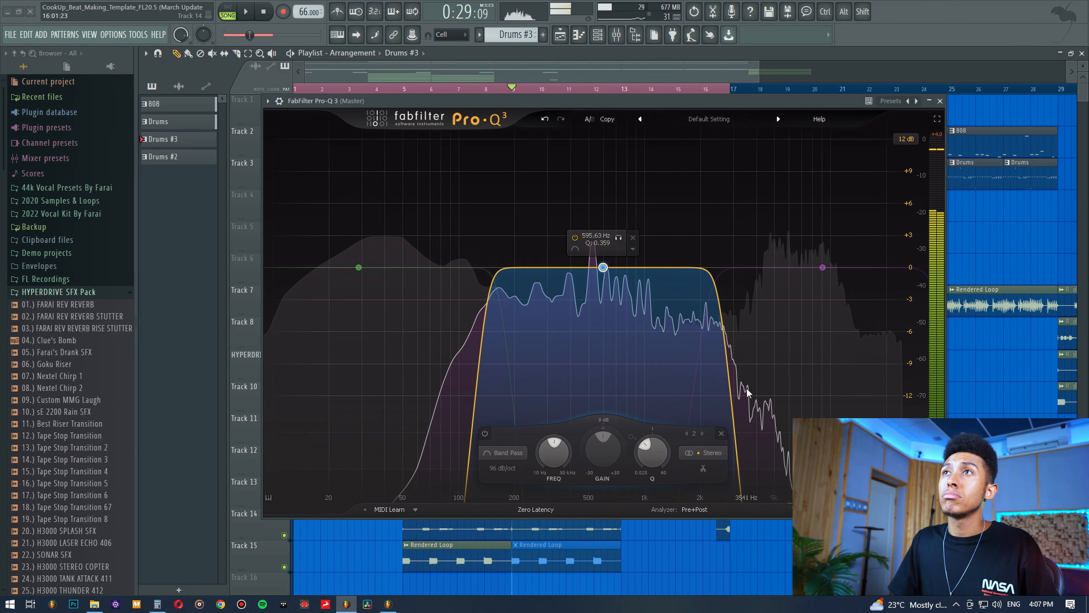
Enable the high band-pass band at 9051.3 Hz and audition the arrangement from bar 9, repositioning the equalizer window
{"action": "left_click", "coordinate": [824, 268]}
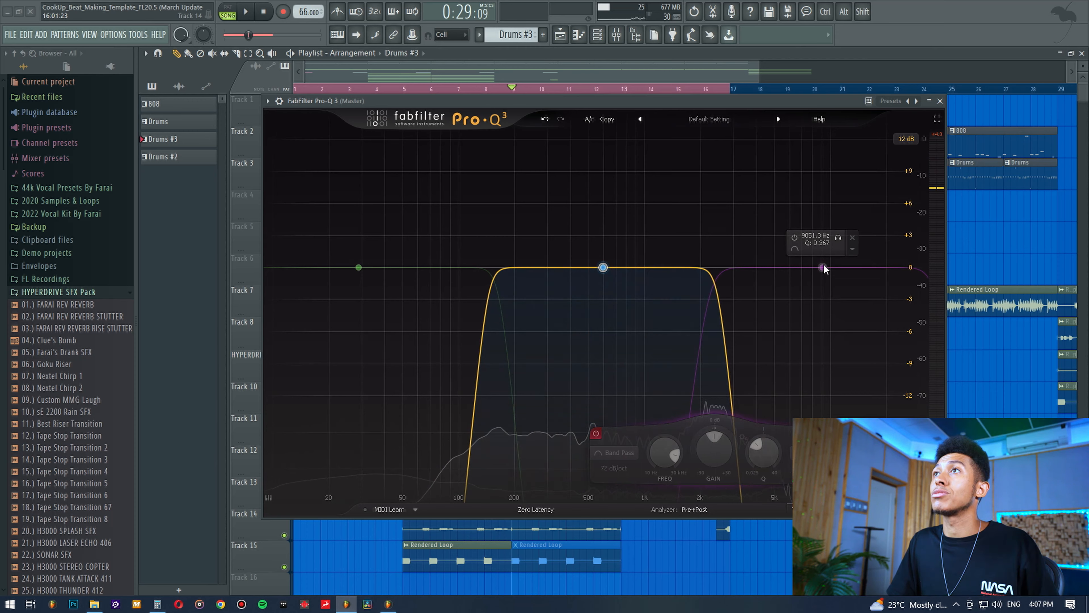
{"action": "left_click", "coordinate": [794, 238]}
{"action": "key", "text": "space"}
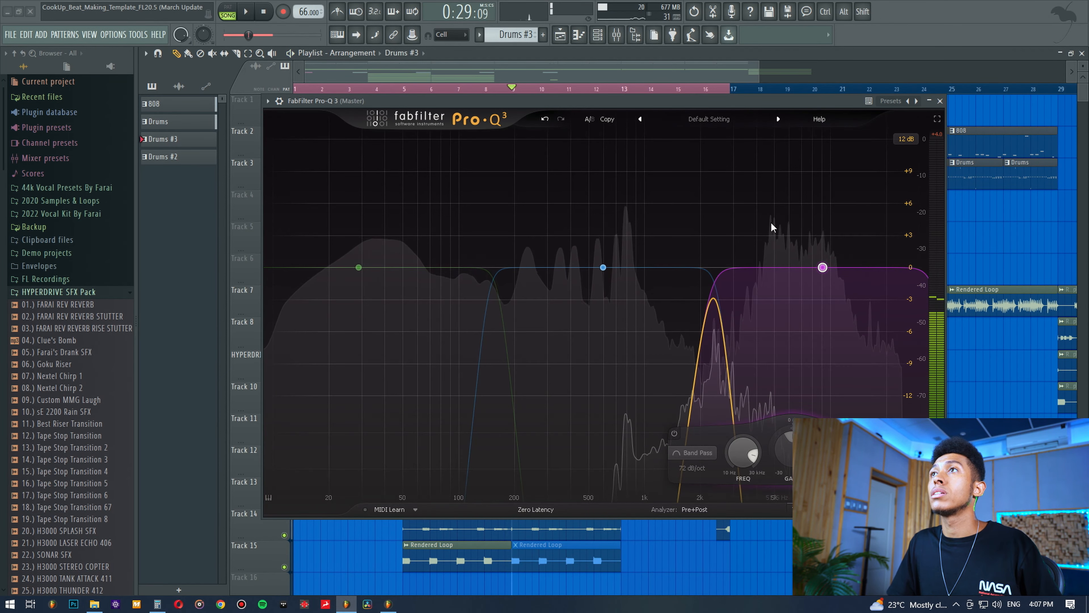
{"action": "key", "text": "space"}
{"action": "key", "text": "space"}
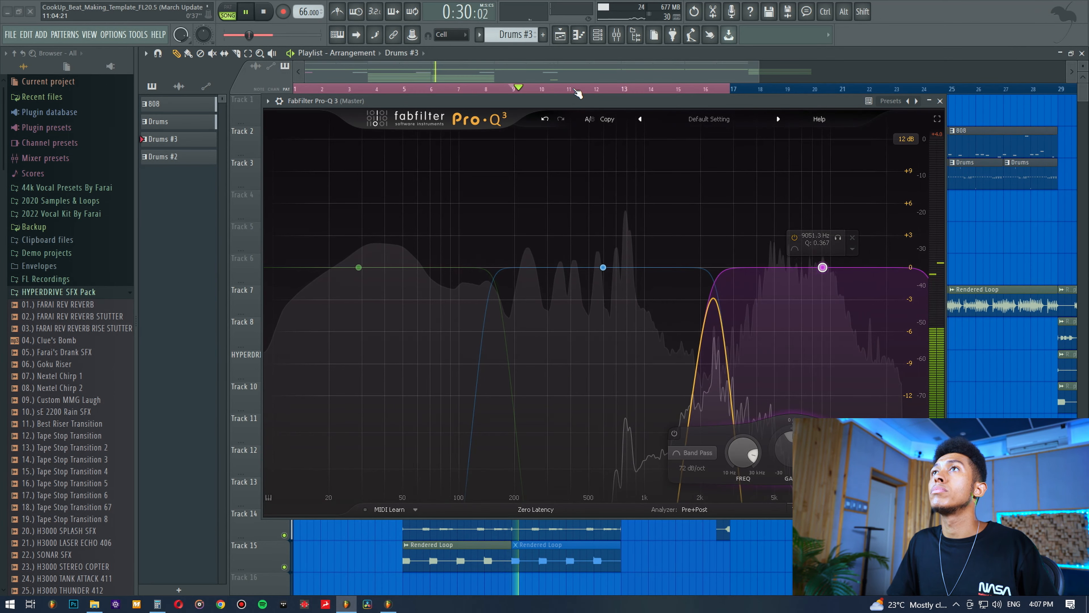
{"action": "key", "text": "space"}
{"action": "mouse_move", "coordinate": [574, 107]}
{"action": "left_mouse_down"}
{"action": "mouse_move", "coordinate": [588, 328]}
{"action": "mouse_move", "coordinate": [579, 241]}
{"action": "mouse_move", "coordinate": [596, 247]}
{"action": "mouse_move", "coordinate": [578, 128]}
{"action": "left_mouse_up"}
{"action": "key", "text": "space"}
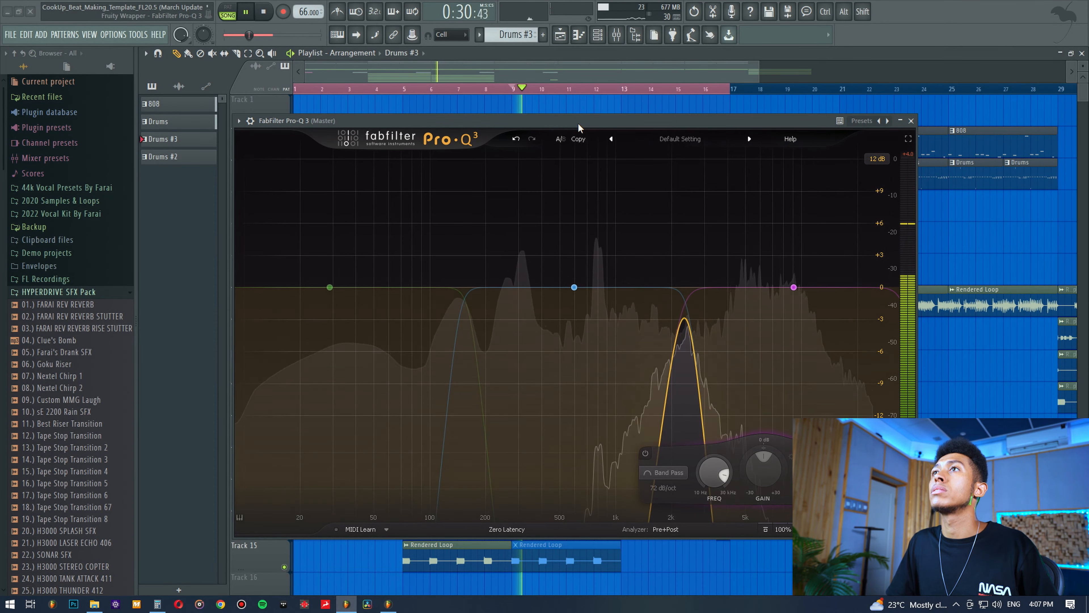
Disable the mid band-pass band at 595.63 Hz and audition the arrangement through only the high band
{"action": "mouse_move", "coordinate": [575, 287]}
{"action": "key", "text": "space"}
{"action": "mouse_move", "coordinate": [794, 287]}
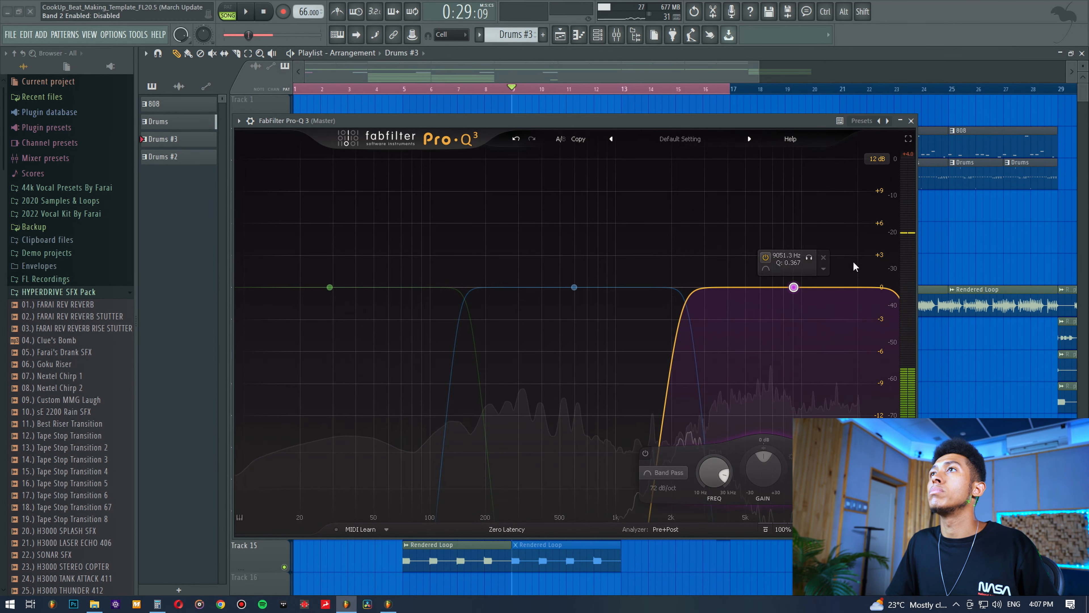
{"action": "key", "text": "space"}
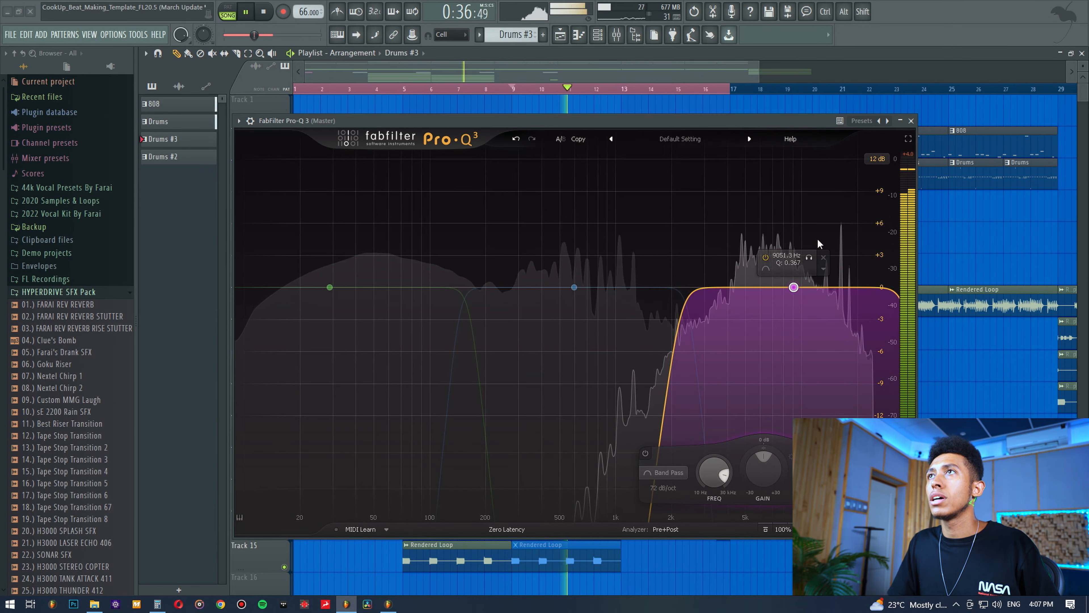
{"action": "key", "text": "space"}
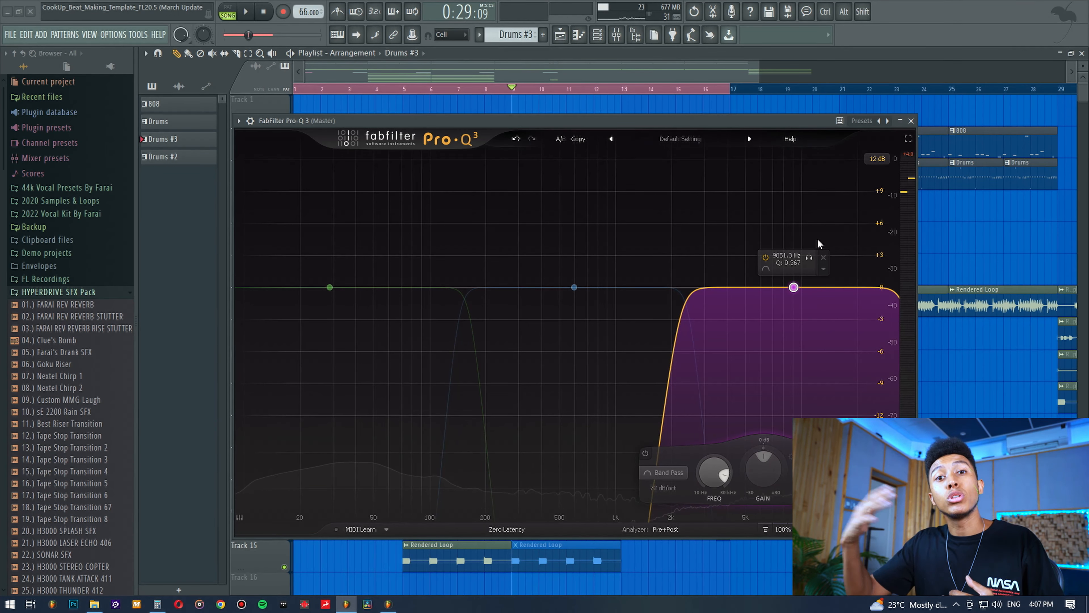
Disable the high band-pass band at 9051.3 Hz, reposition the equalizer window, and briefly play the full mix from bar 9
{"action": "left_click", "coordinate": [766, 257]}
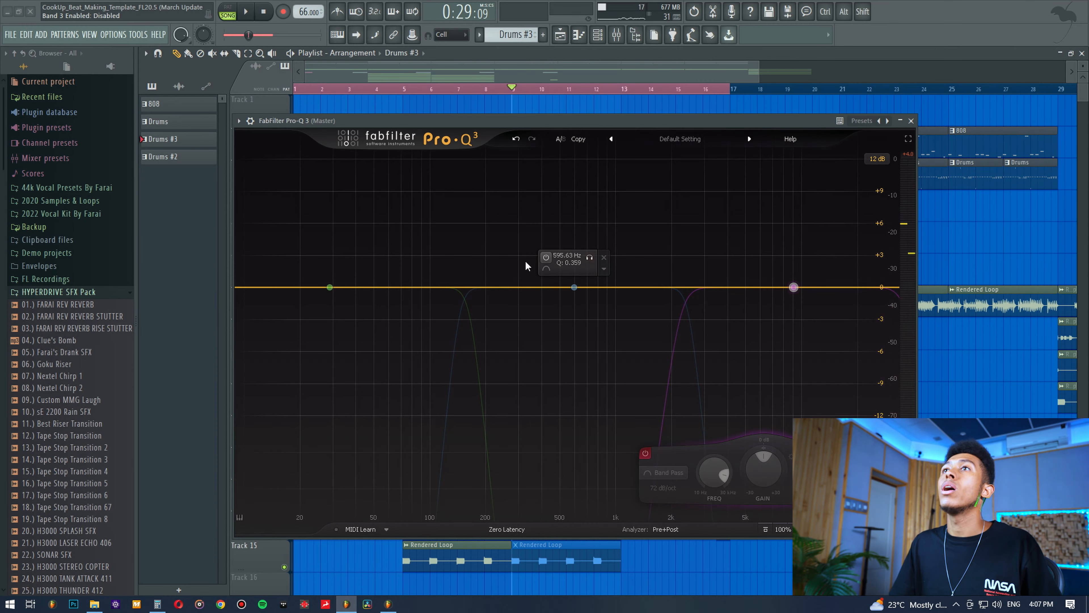
{"action": "left_click_drag", "start_coordinate": [316, 234], "coordinate": [687, 340]}
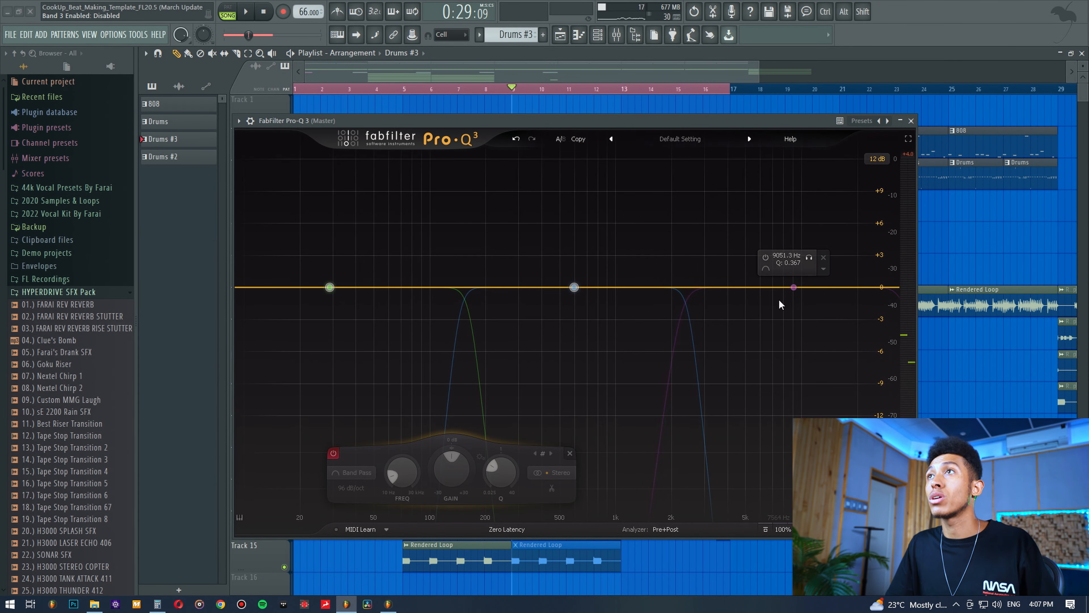
{"action": "left_click", "coordinate": [794, 287]}
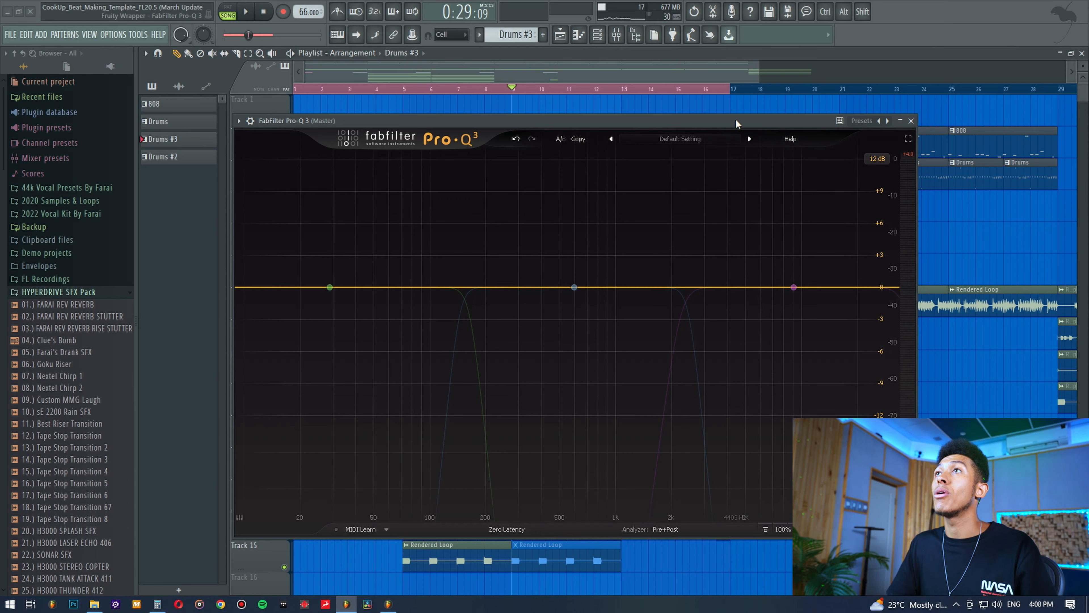
{"action": "left_click_drag", "start_coordinate": [736, 120], "coordinate": [694, 122]}
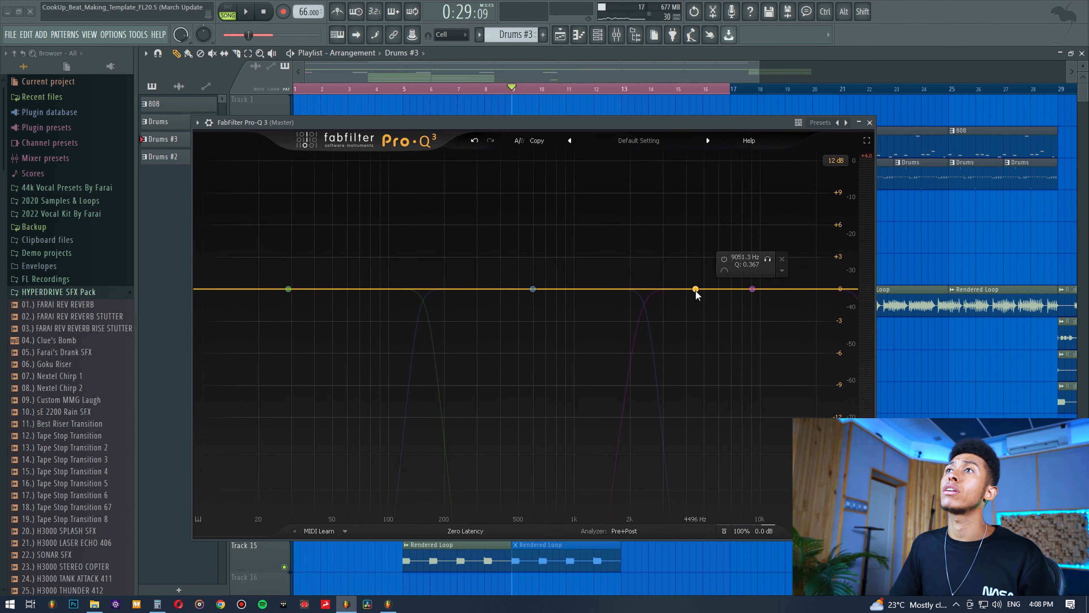
{"action": "key", "text": "space"}
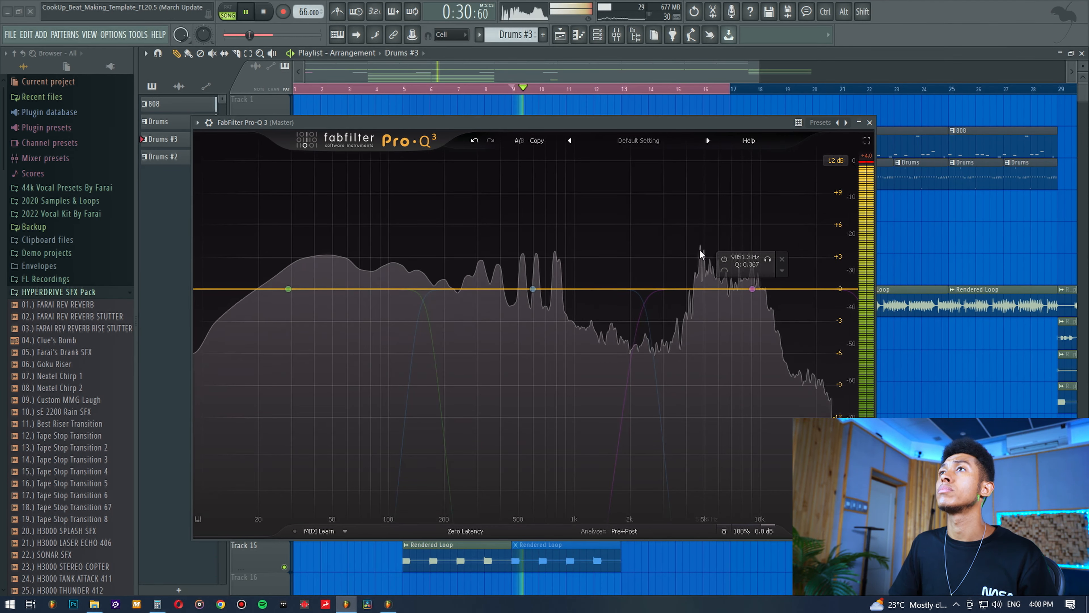
{"action": "key", "text": "space"}
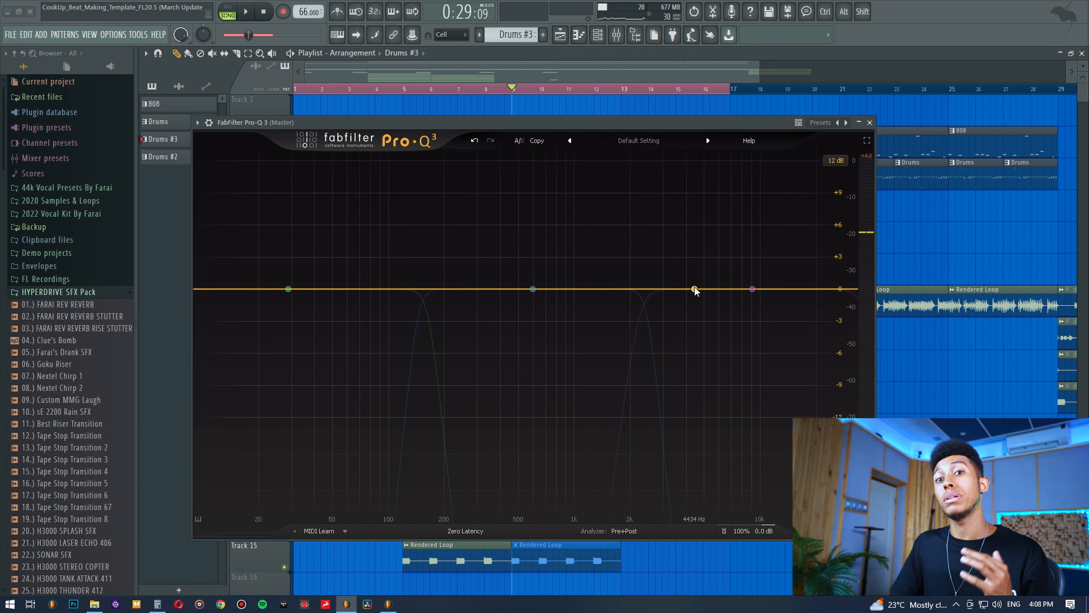
Try a high-shelf boost of about 5.8 dB and bell cuts of various depths around 6 kHz, deleting each trial band
{"action": "left_click_drag", "start_coordinate": [694, 289], "coordinate": [743, 275]}
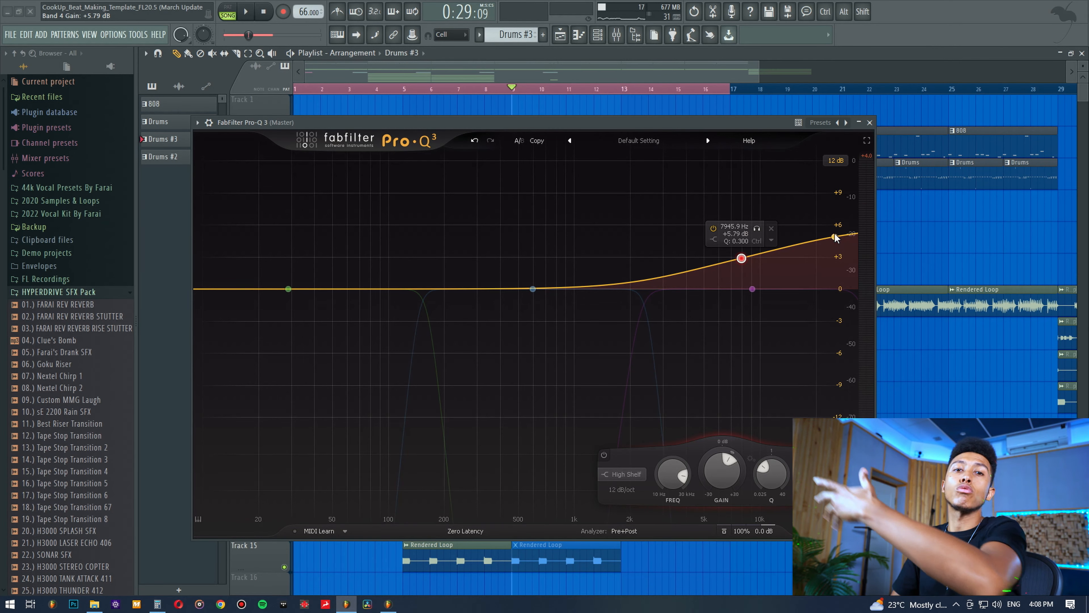
{"action": "left_click", "coordinate": [772, 229]}
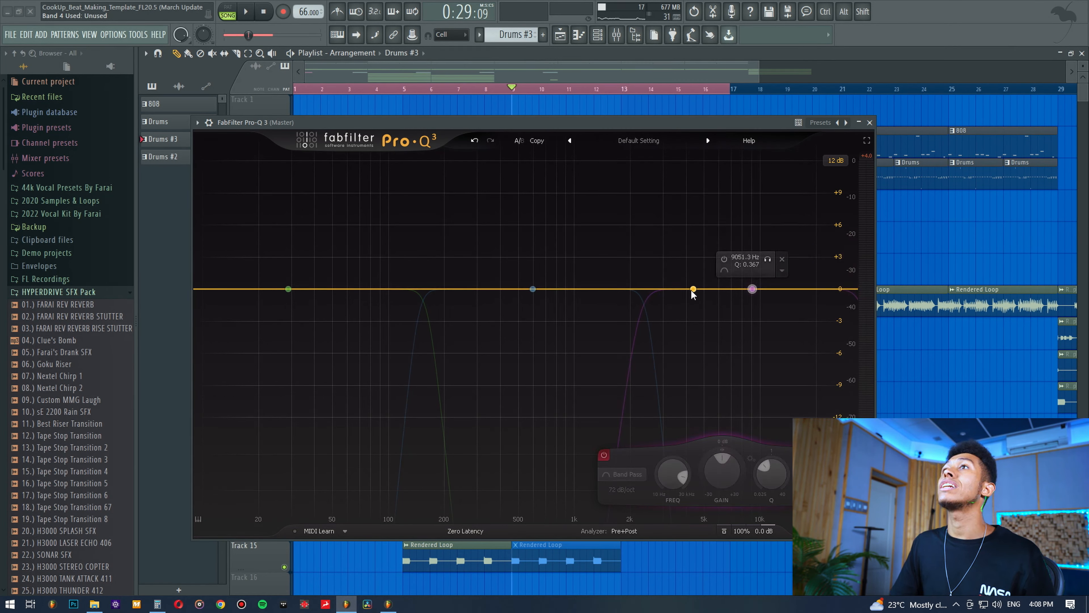
{"action": "left_click_drag", "start_coordinate": [687, 289], "coordinate": [719, 349]}
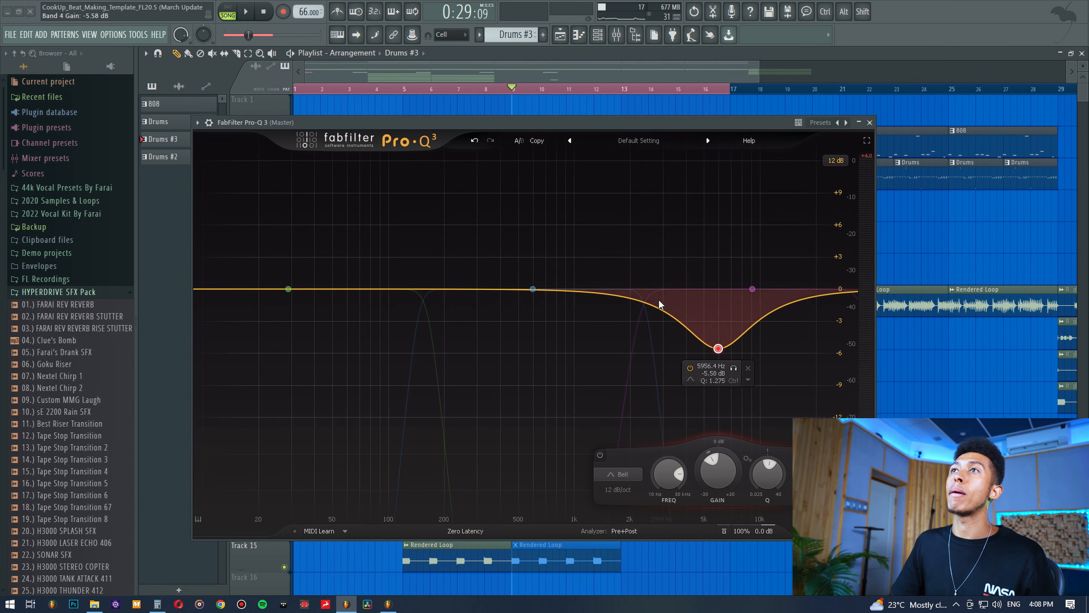
{"action": "left_click_drag", "start_coordinate": [719, 348], "coordinate": [725, 319]}
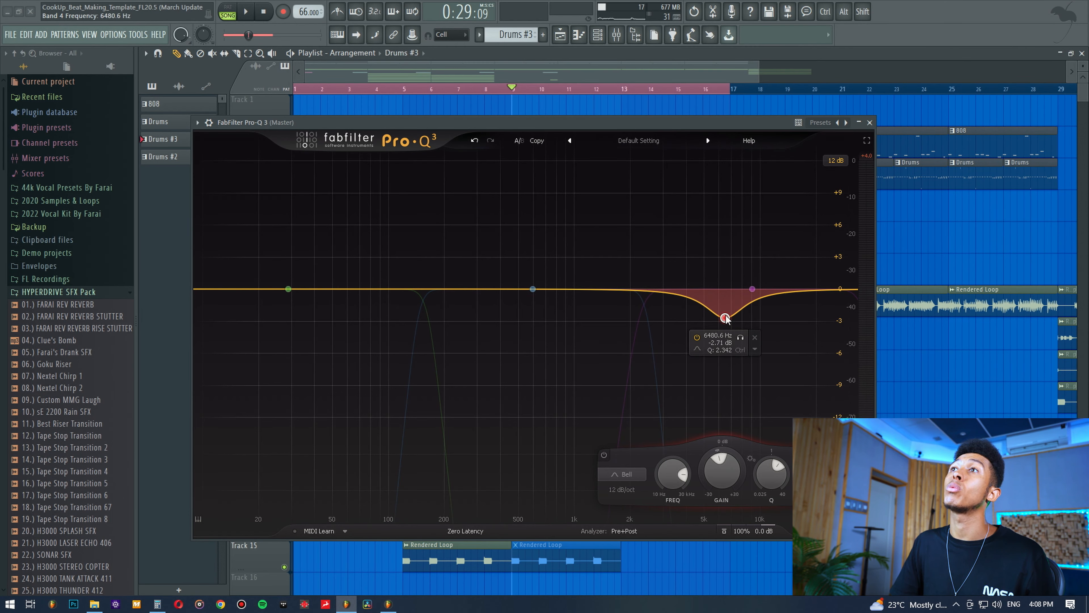
{"action": "left_click", "coordinate": [755, 338]}
{"action": "left_click_drag", "start_coordinate": [688, 290], "coordinate": [722, 323]}
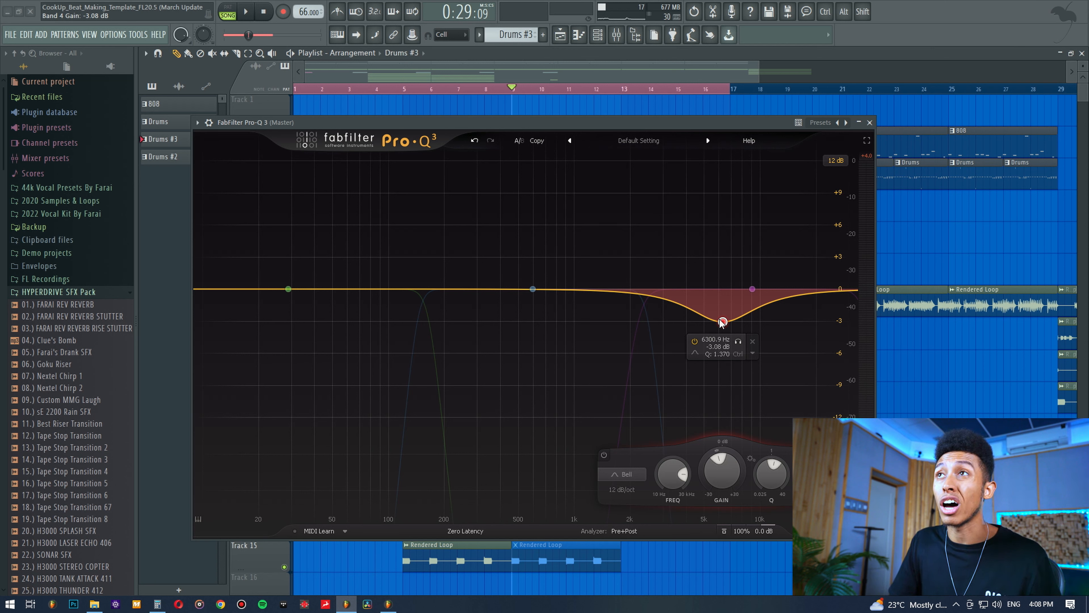
{"action": "left_click_drag", "start_coordinate": [722, 321], "coordinate": [719, 297]}
{"action": "left_click", "coordinate": [751, 318]}
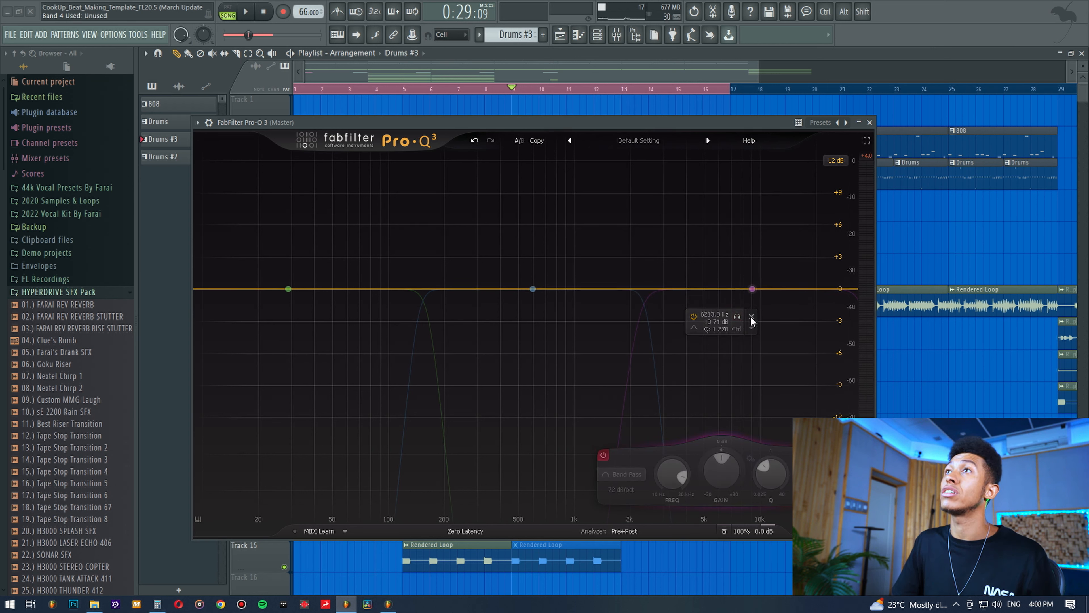
Set the equalizer display range to 6 dB and add a bell cut of about 1.06 dB at about 6169 Hz
{"action": "left_click", "coordinate": [836, 161]}
{"action": "left_click", "coordinate": [845, 187]}
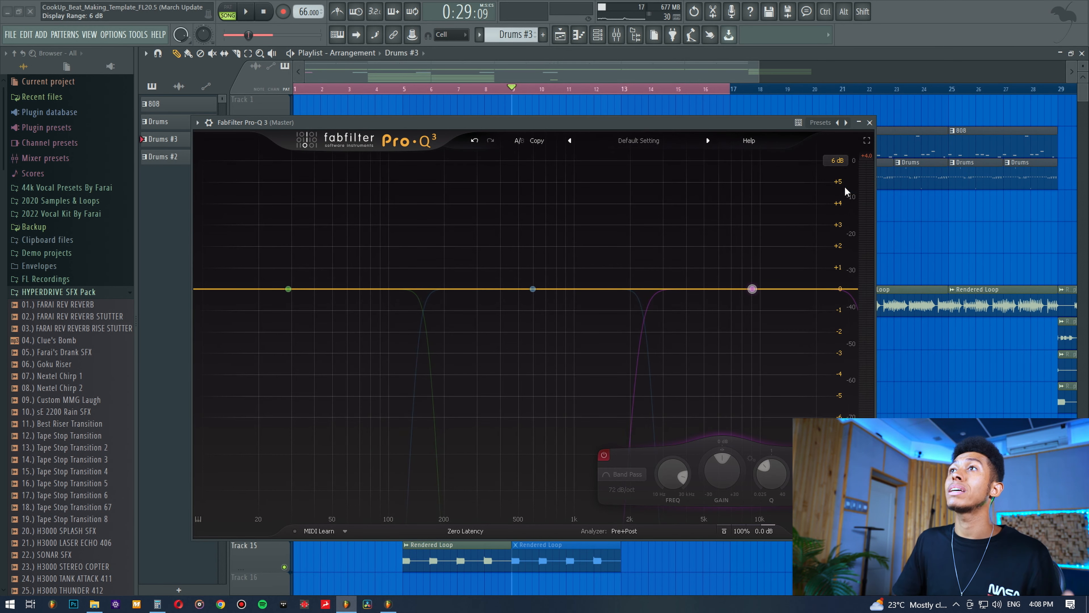
{"action": "left_click_drag", "start_coordinate": [748, 290], "coordinate": [724, 310]}
{"action": "left_click", "coordinate": [763, 322]}
Play the mix and switch the 6169 Hz bell cut off and on to compare the sound
{"action": "key", "text": "space"}
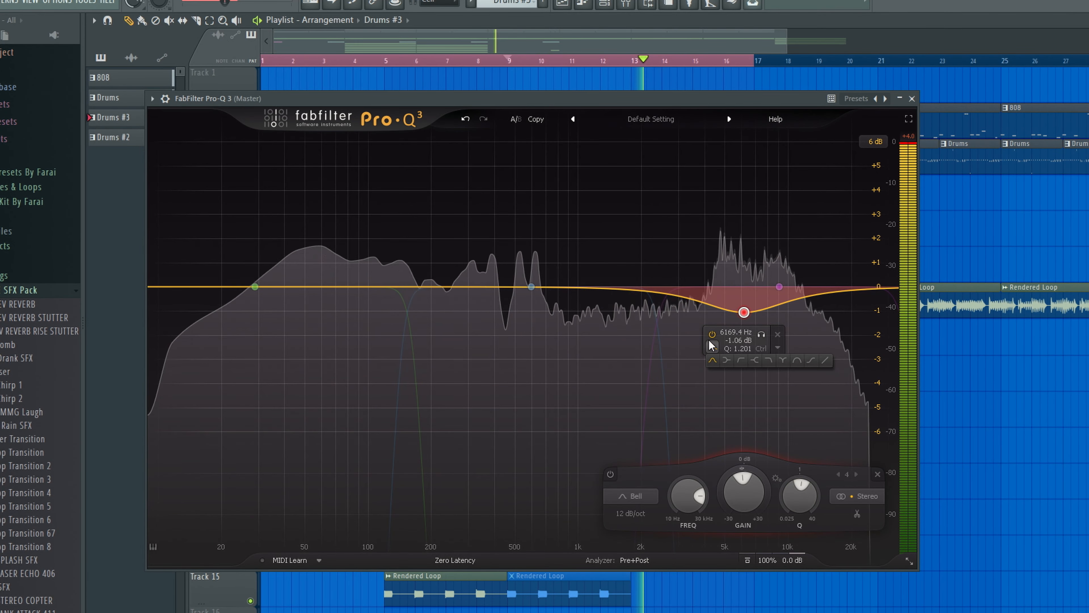
{"action": "left_click", "coordinate": [711, 336]}
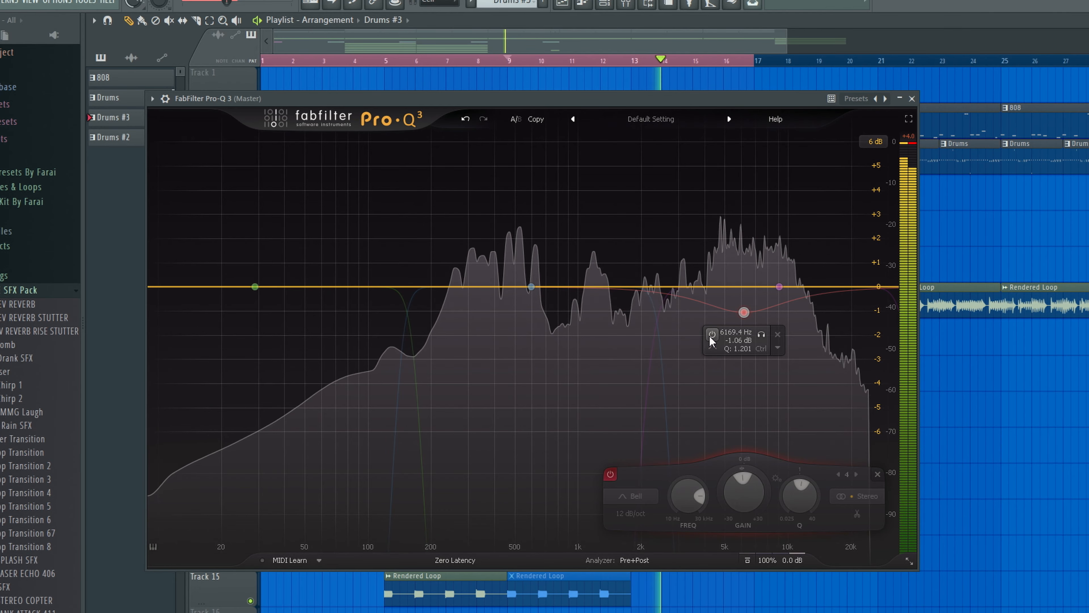
{"action": "left_click", "coordinate": [711, 335]}
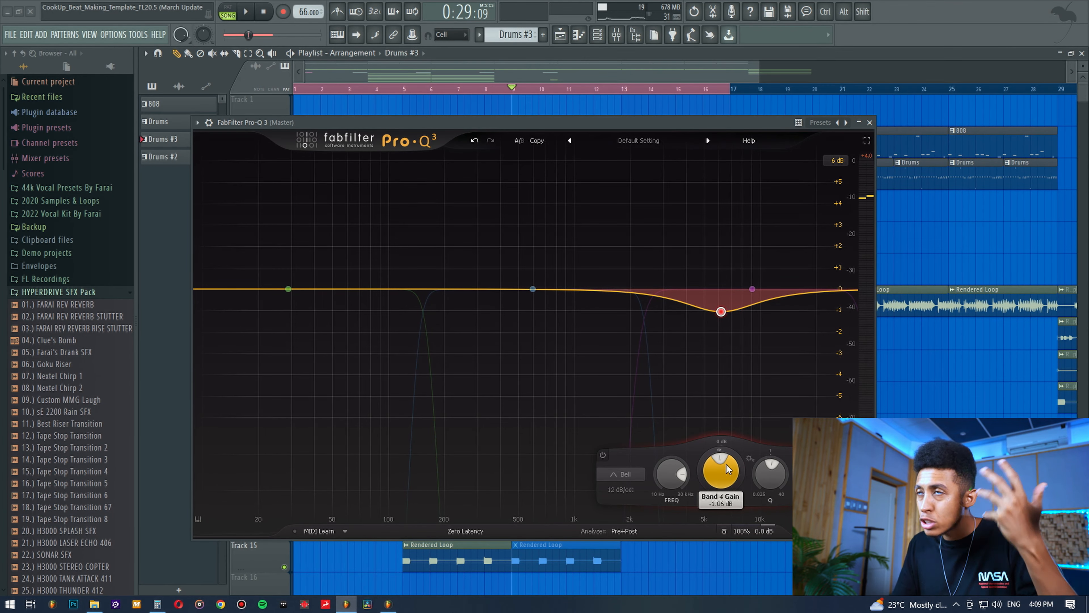
Deepen the bell's gain to about -2.89 dB and compare it bypassed during playback, continuing down to about -4.87 dB
{"action": "mouse_move", "coordinate": [726, 464]}
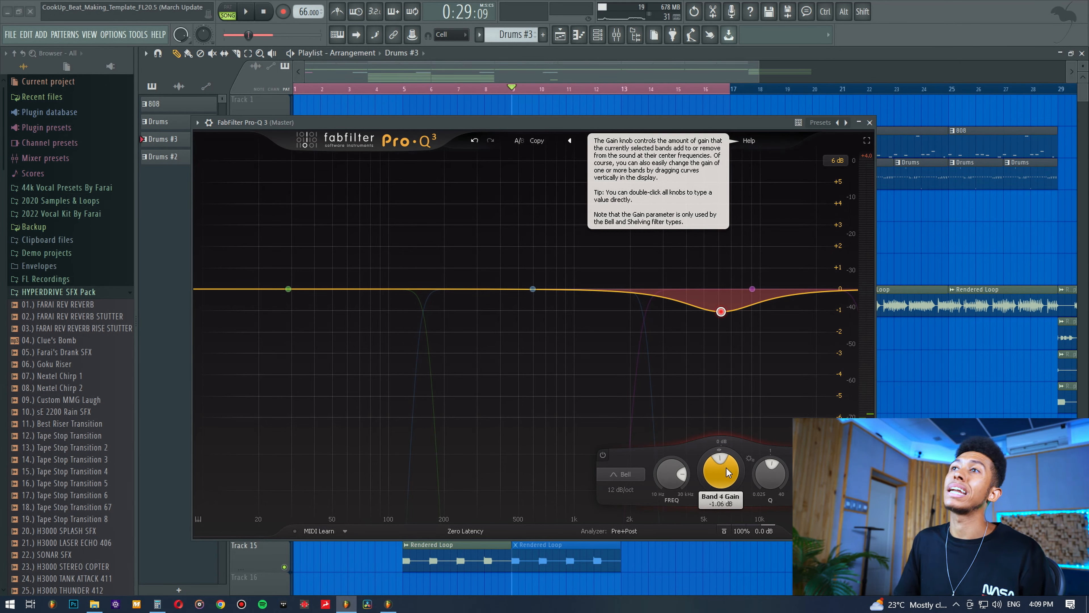
{"action": "left_click_drag", "start_coordinate": [727, 469], "coordinate": [727, 501]}
{"action": "key", "text": "space"}
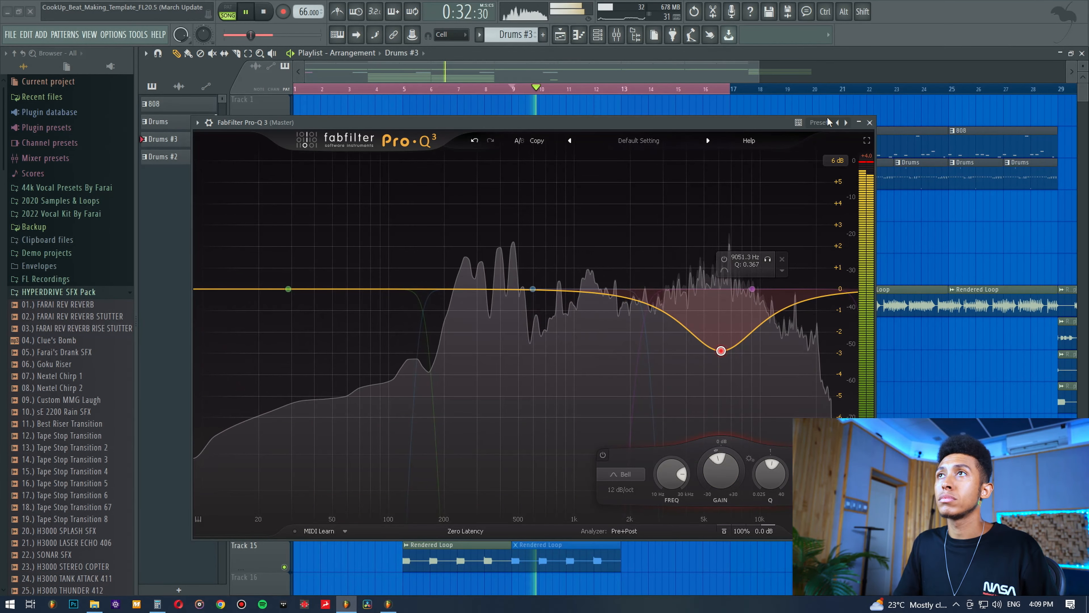
{"action": "left_click", "coordinate": [693, 370]}
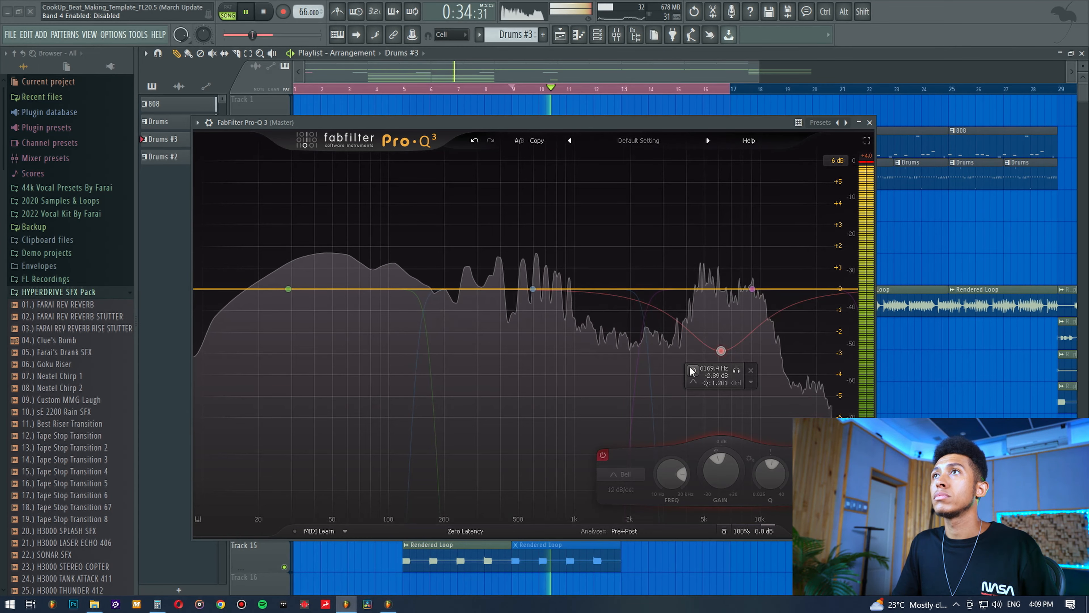
{"action": "left_click", "coordinate": [692, 369]}
{"action": "left_click_drag", "start_coordinate": [716, 478], "coordinate": [711, 499]}
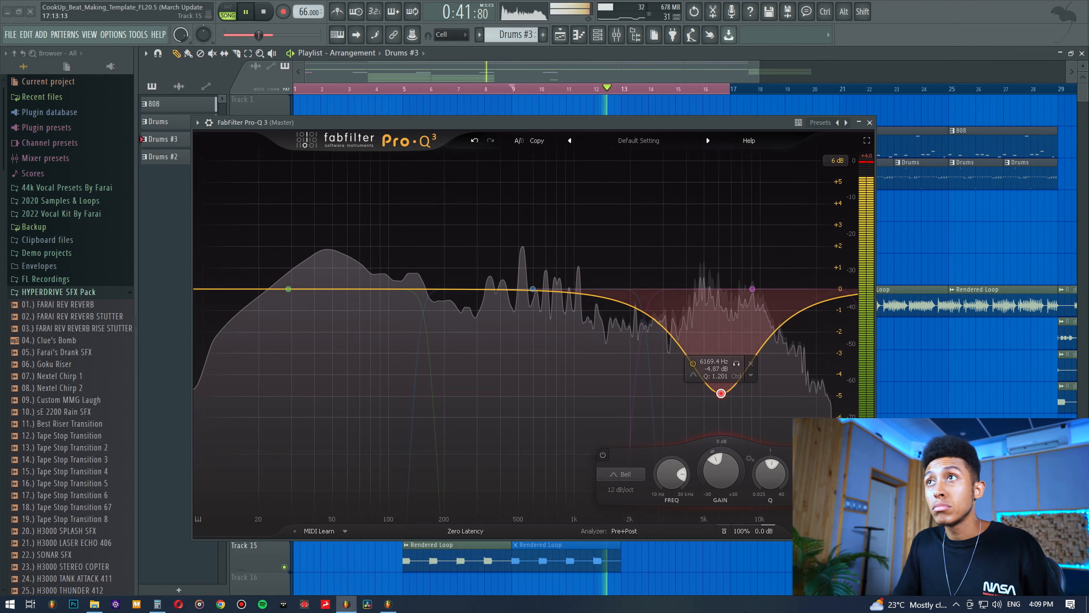
{"action": "key", "text": "space"}
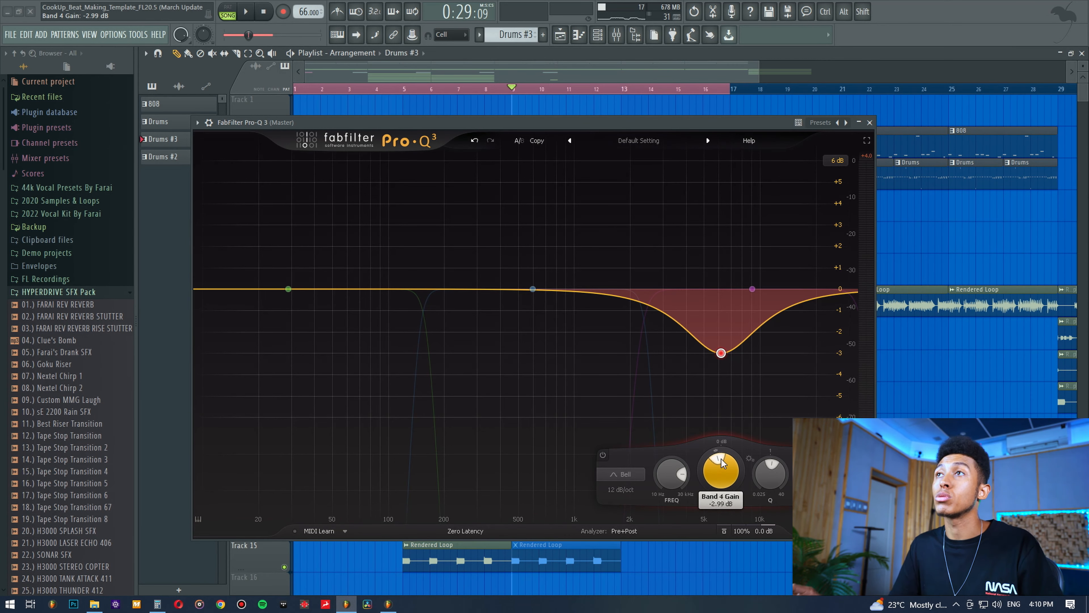
Set the 6169 Hz bell's gain to about -1.99 dB and audition the mix from bar 9
{"action": "left_click_drag", "start_coordinate": [723, 465], "coordinate": [723, 458]}
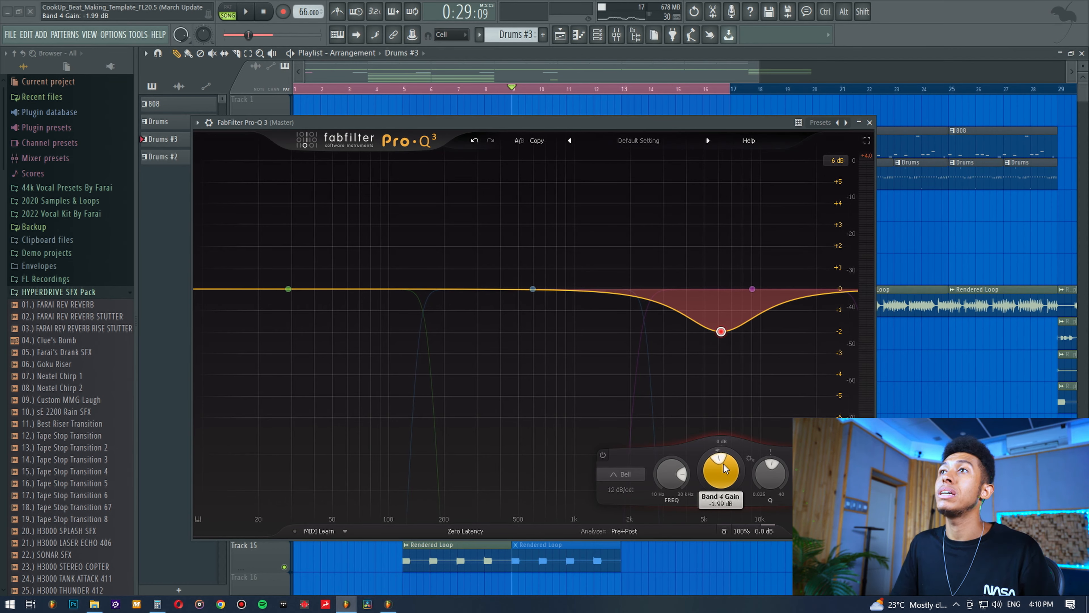
{"action": "key", "text": "space"}
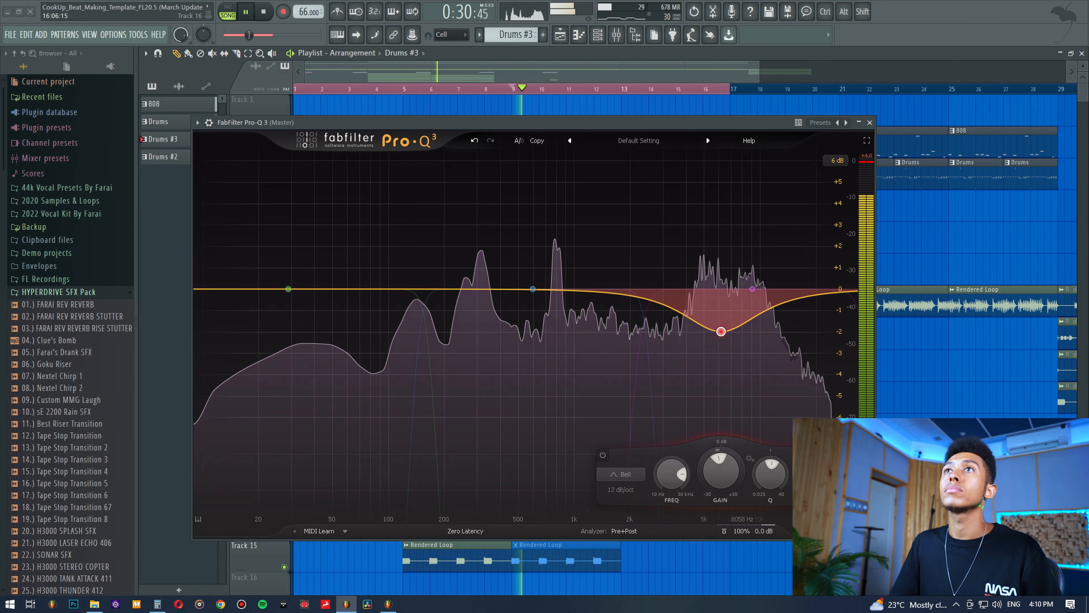
{"action": "mouse_move", "coordinate": [686, 350]}
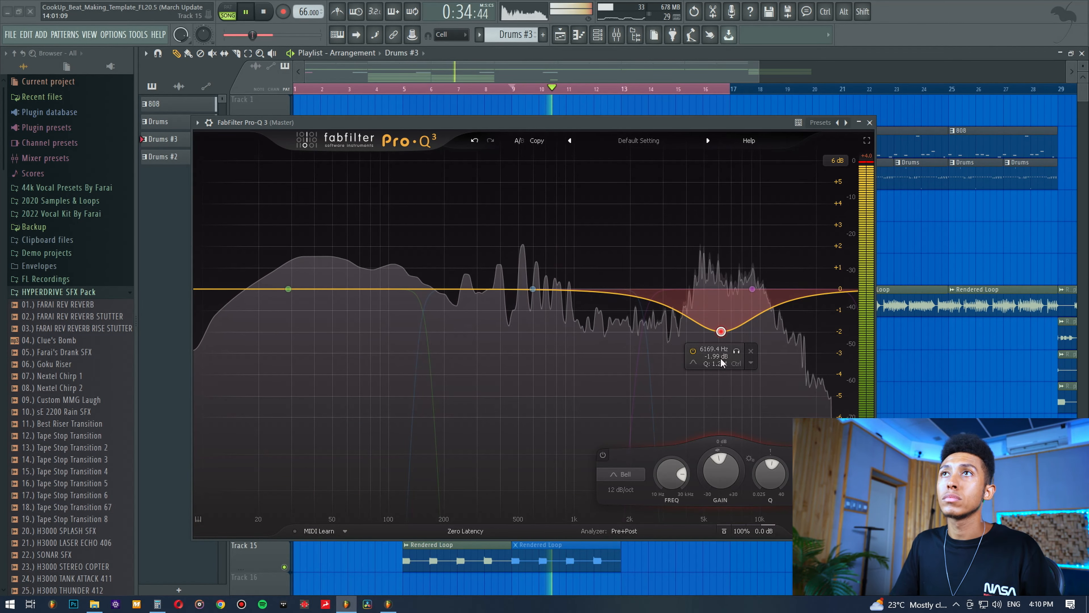
{"action": "key", "text": "space"}
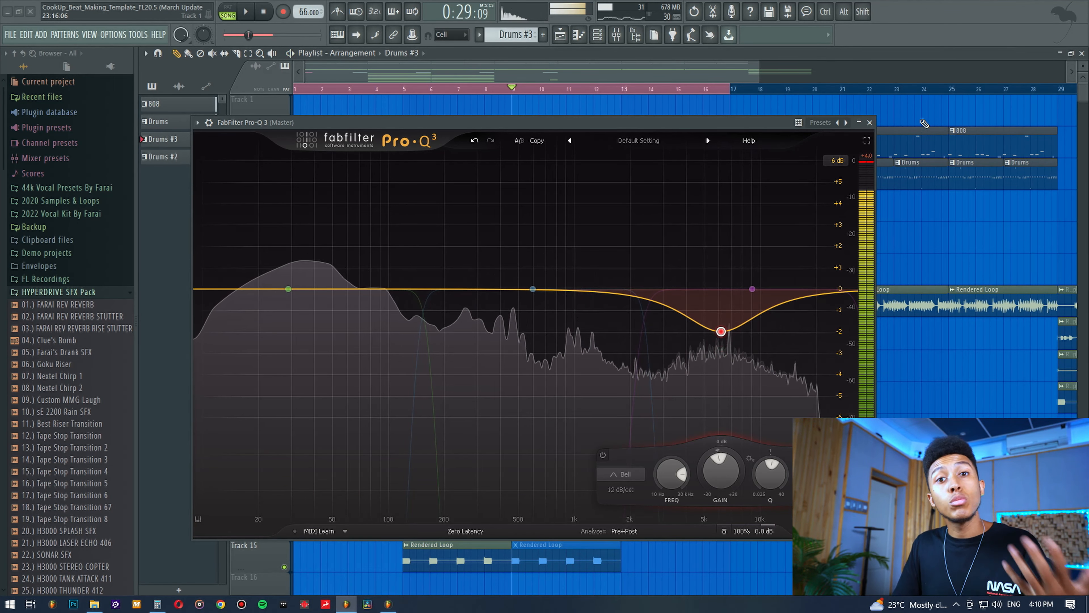
Reset the bell's gain to 0 dB and make it a dynamic cut of about 3 dB with a 72 dB/oct slope around 8.6 kHz
{"action": "mouse_move", "coordinate": [728, 334]}
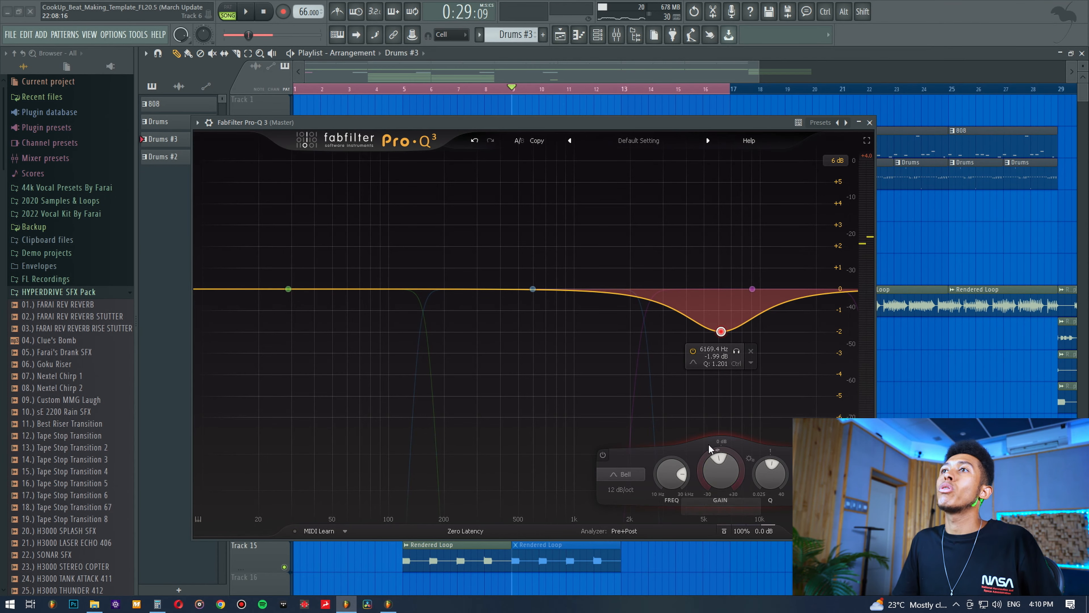
{"action": "double_click", "coordinate": [720, 467]}
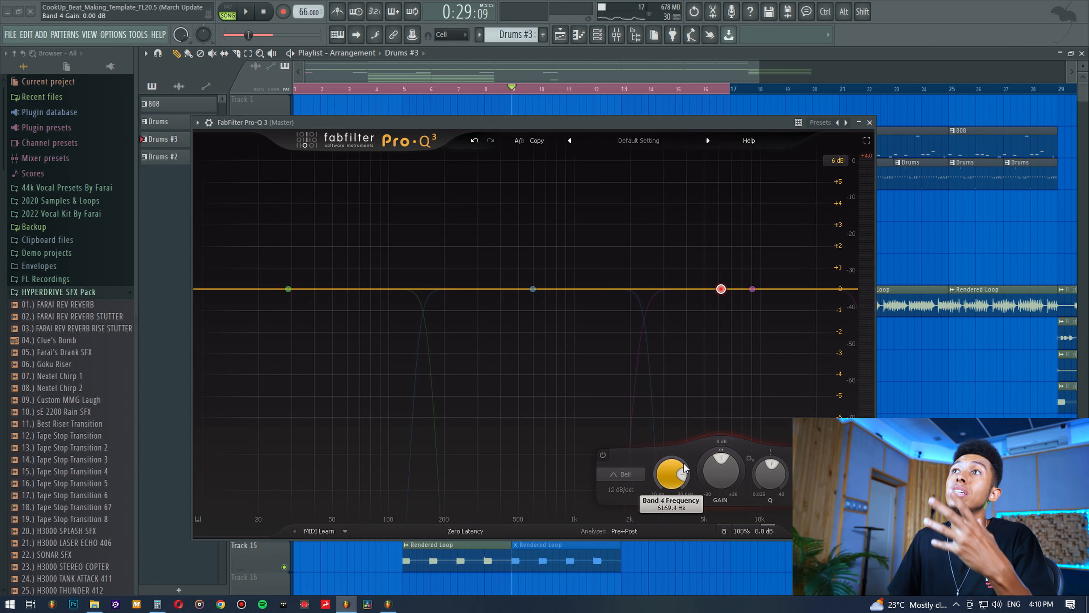
{"action": "left_click_drag", "start_coordinate": [721, 448], "coordinate": [720, 459]}
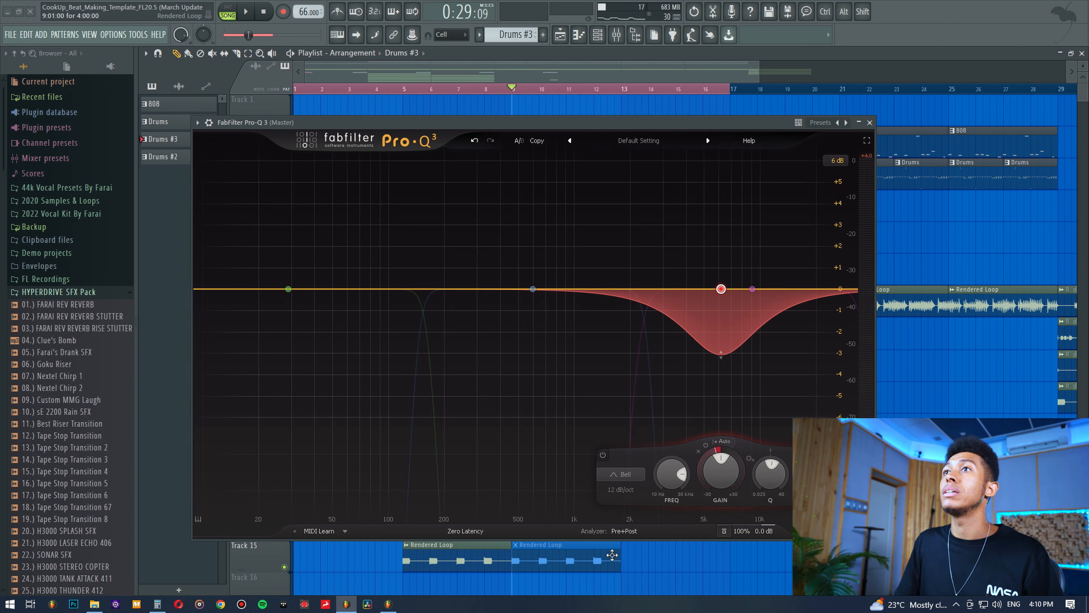
{"action": "scroll", "coordinate": [616, 491], "scroll_direction": "up", "scroll_amount": 6}
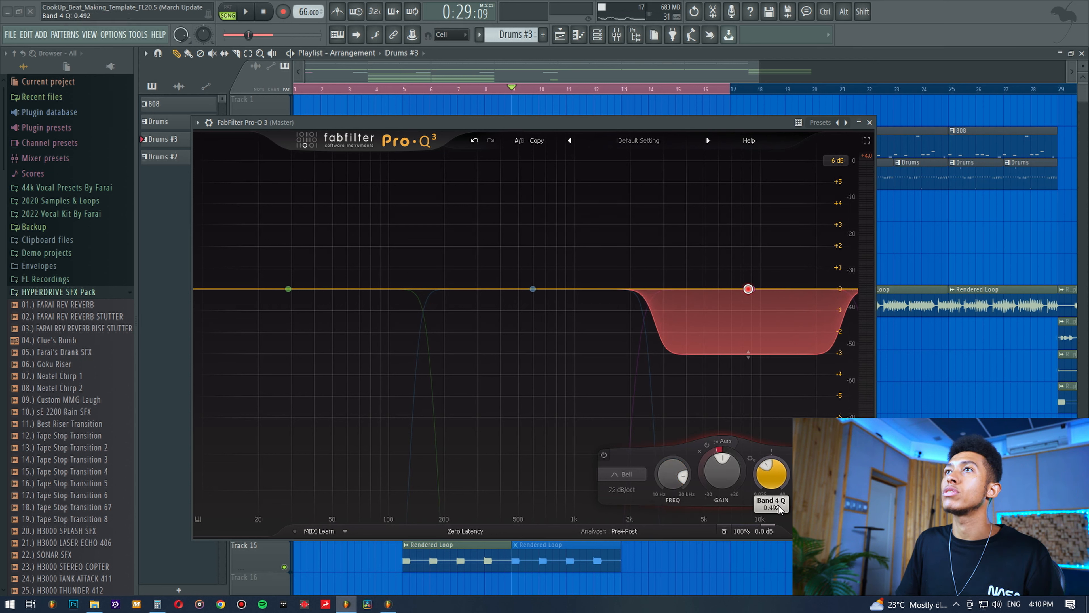
While the song plays, set the dynamic band's range to about -1.83 dB, its frequency to 9031.2 Hz and its Q to about 0.41
{"action": "left_click_drag", "start_coordinate": [748, 354], "coordinate": [751, 302]}
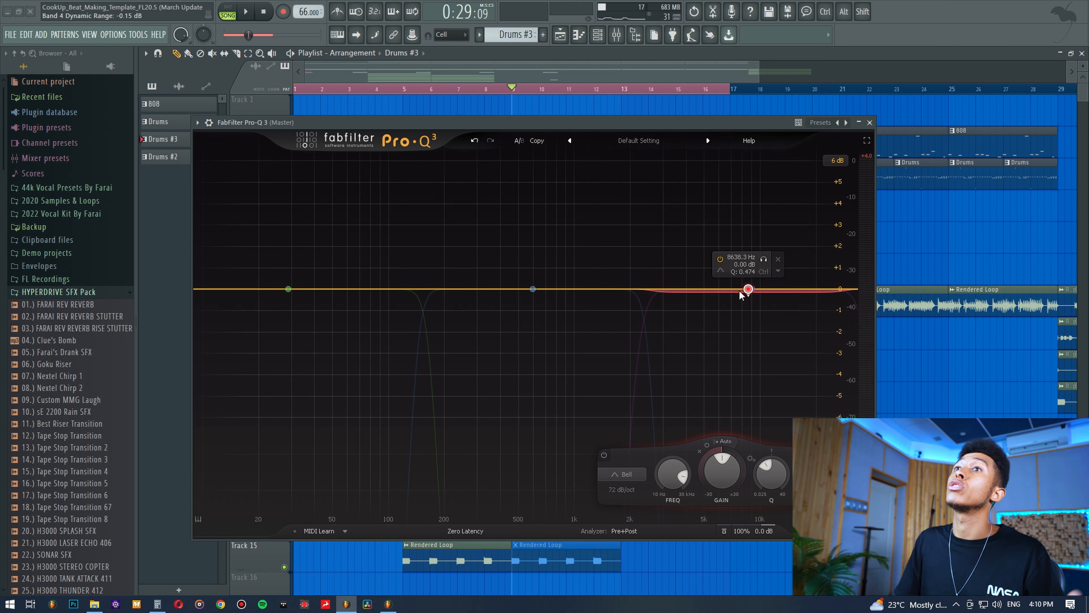
{"action": "key", "text": "space"}
{"action": "left_click_drag", "start_coordinate": [740, 294], "coordinate": [742, 327]}
{"action": "left_click_drag", "start_coordinate": [669, 471], "coordinate": [670, 469]}
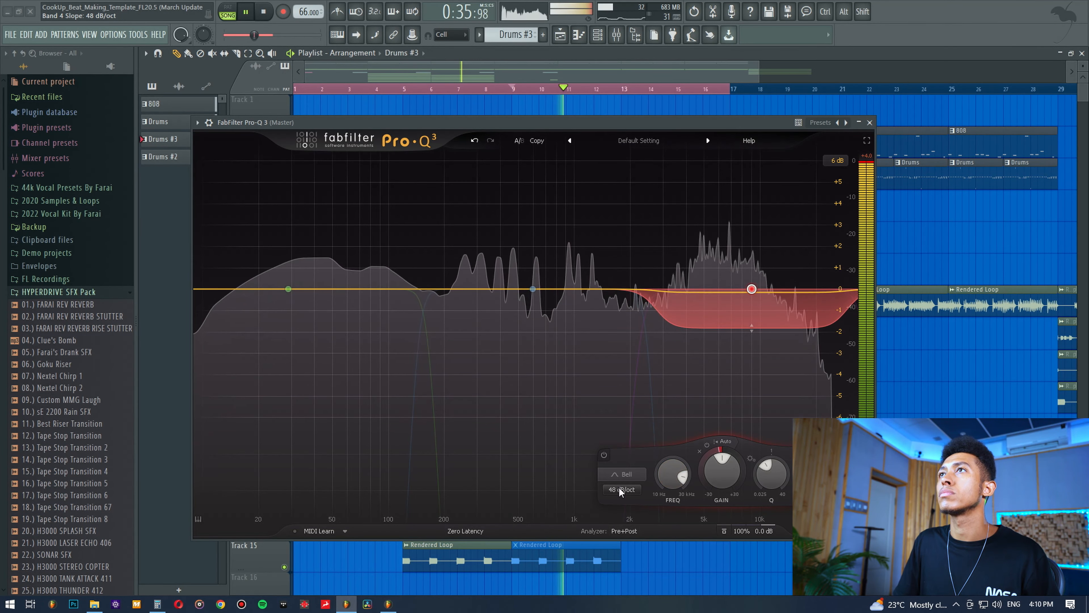
{"action": "left_click_drag", "start_coordinate": [770, 471], "coordinate": [768, 481]}
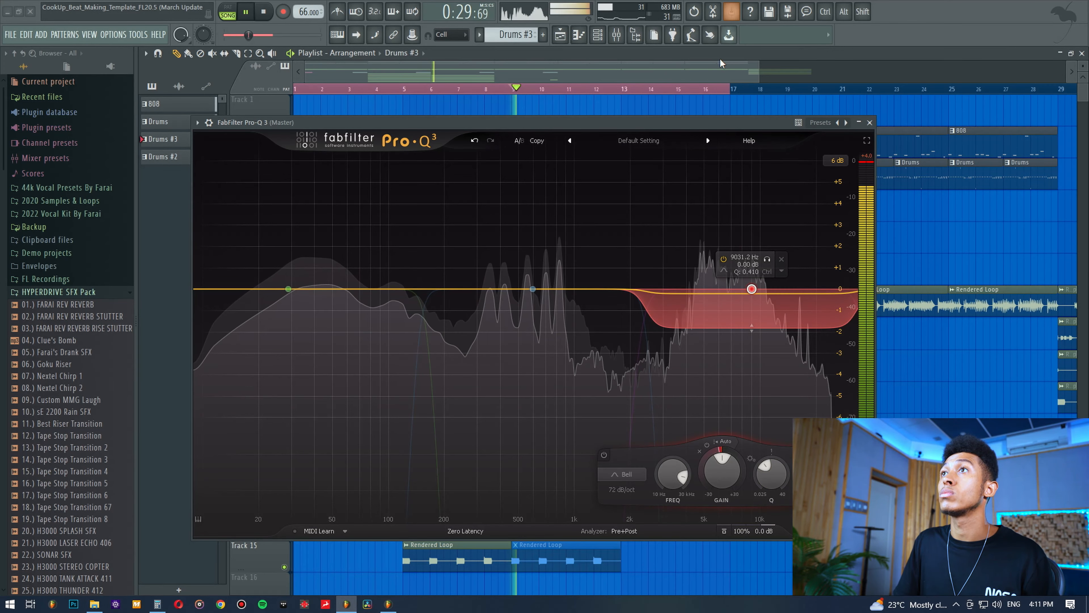
Replay from bar 9, adjust the dynamic range to about -2 dB with Q 0.515, and compare the band off and on
{"action": "key", "text": "space"}
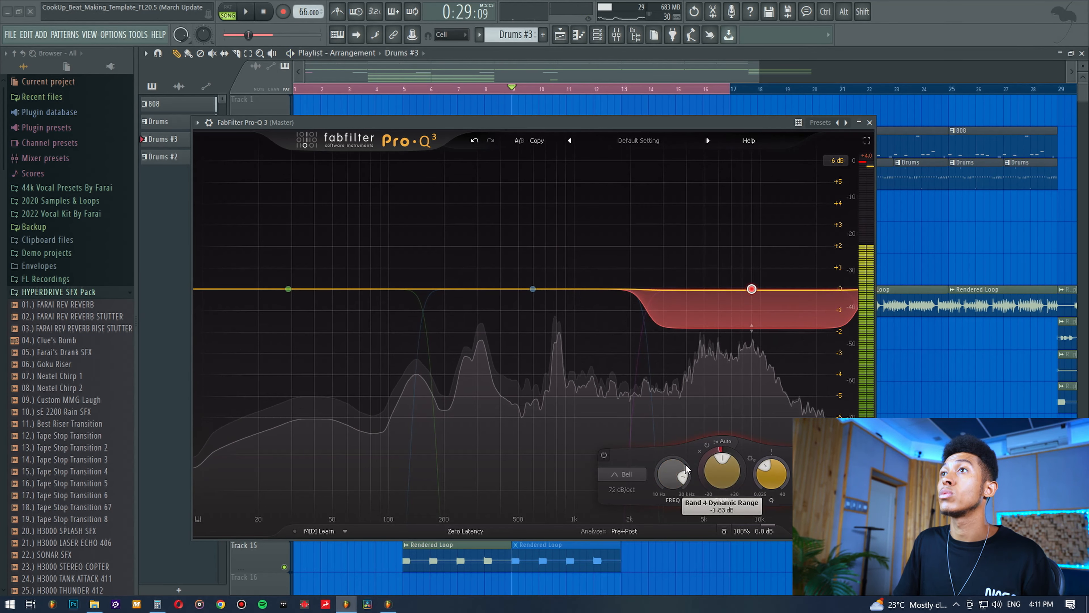
{"action": "key", "text": "space"}
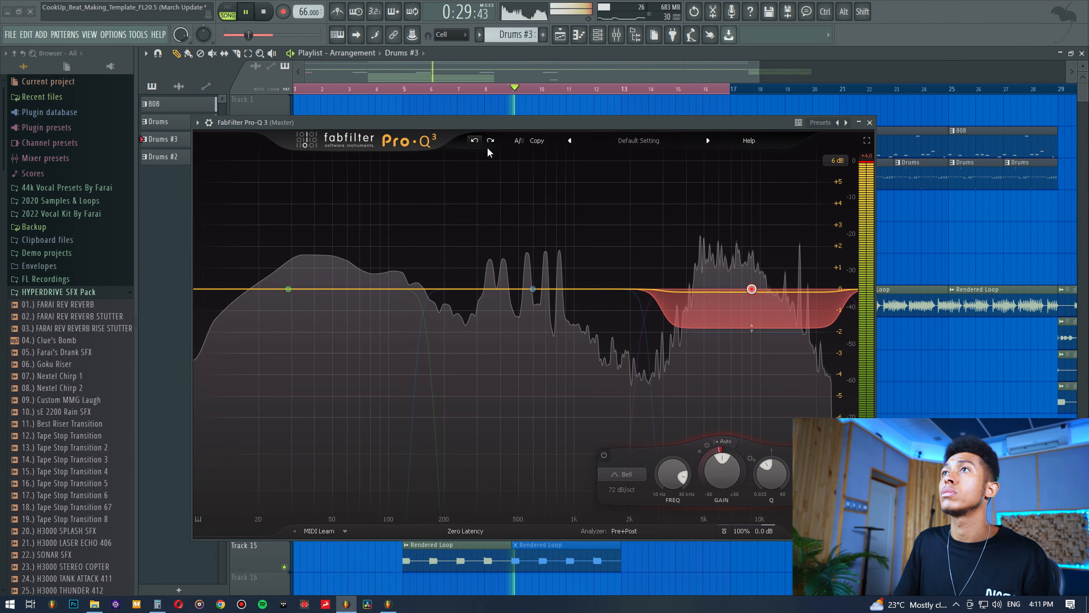
{"action": "left_click_drag", "start_coordinate": [752, 327], "coordinate": [751, 334]}
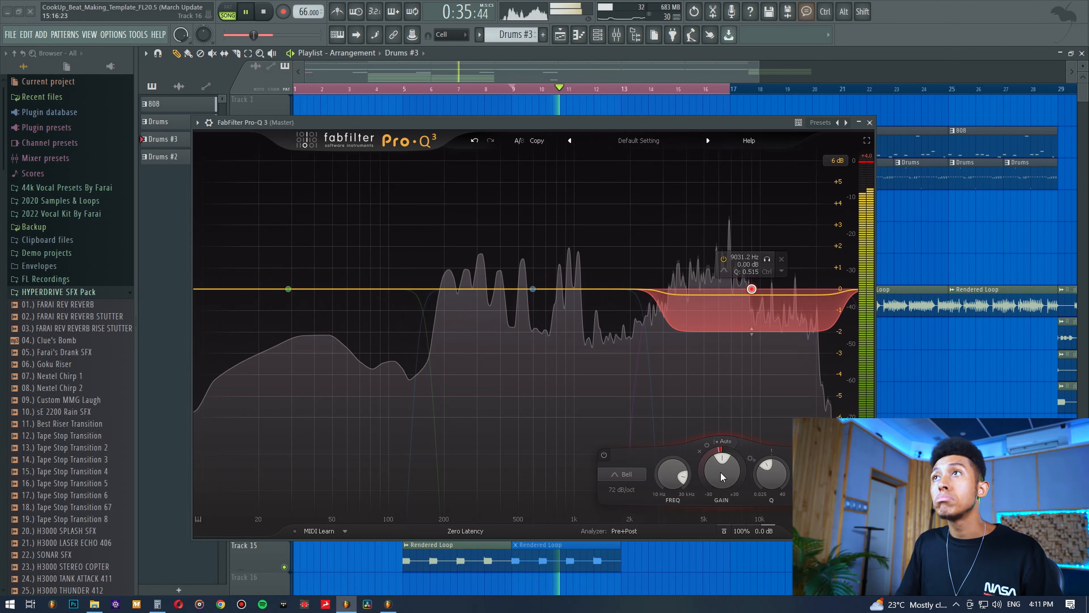
{"action": "left_click", "coordinate": [720, 261]}
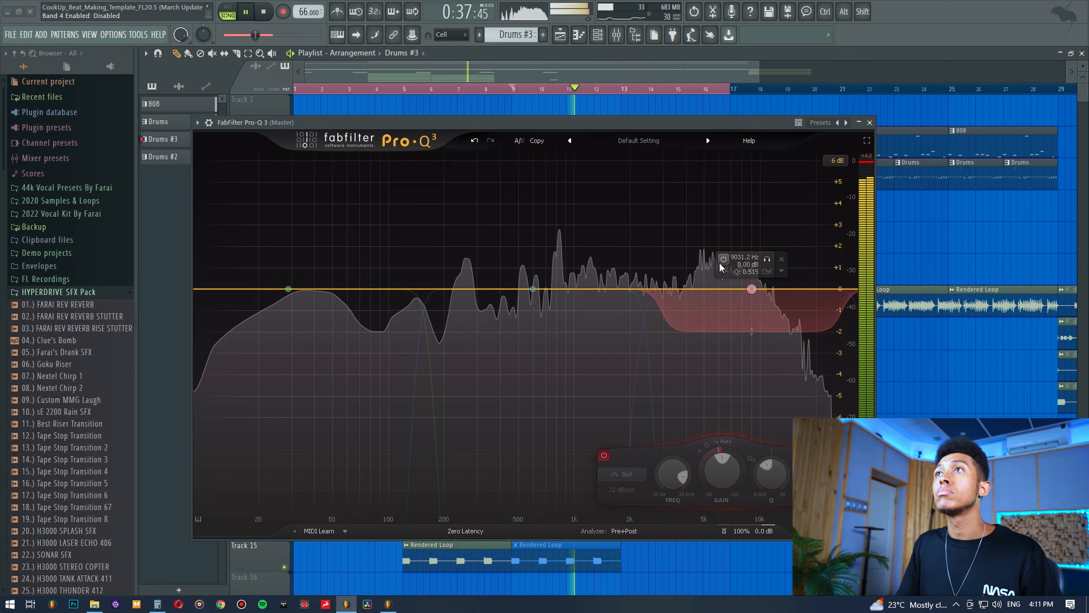
{"action": "left_click", "coordinate": [720, 262]}
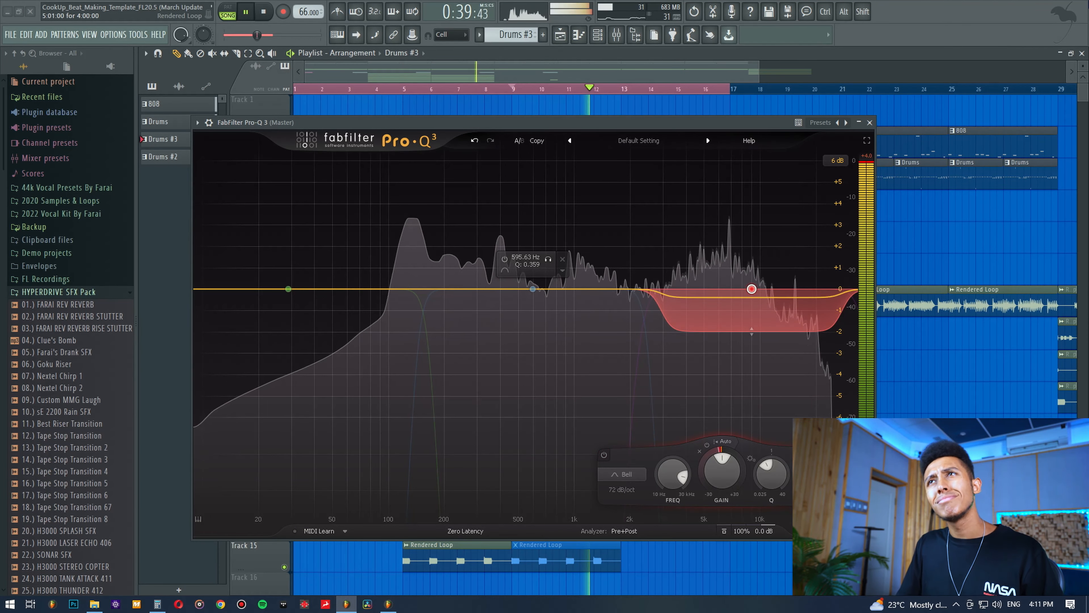